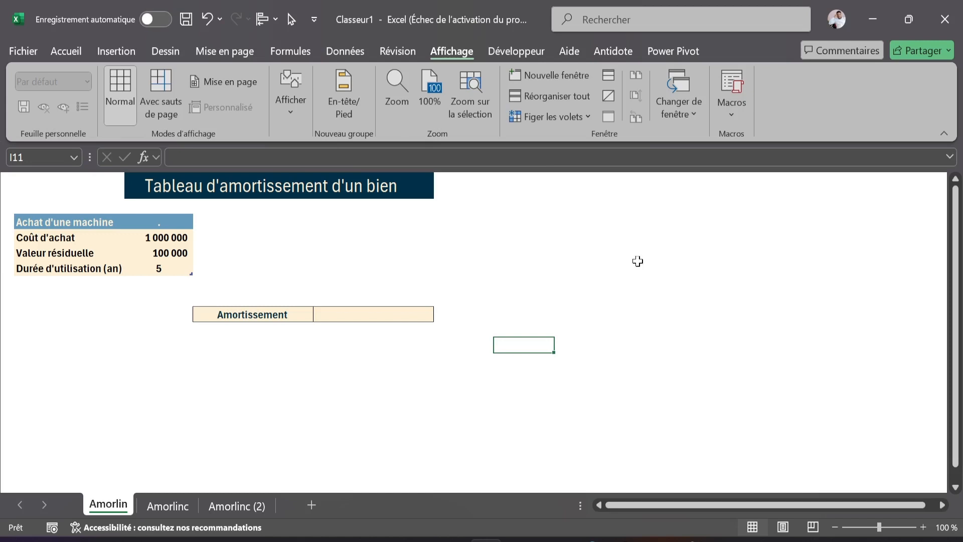
- Calculate the linear depreciation in cell F9 with =AMORLIN(C4;C5;C6), using the purchase cost, residual value and useful life
left_click(394, 313)
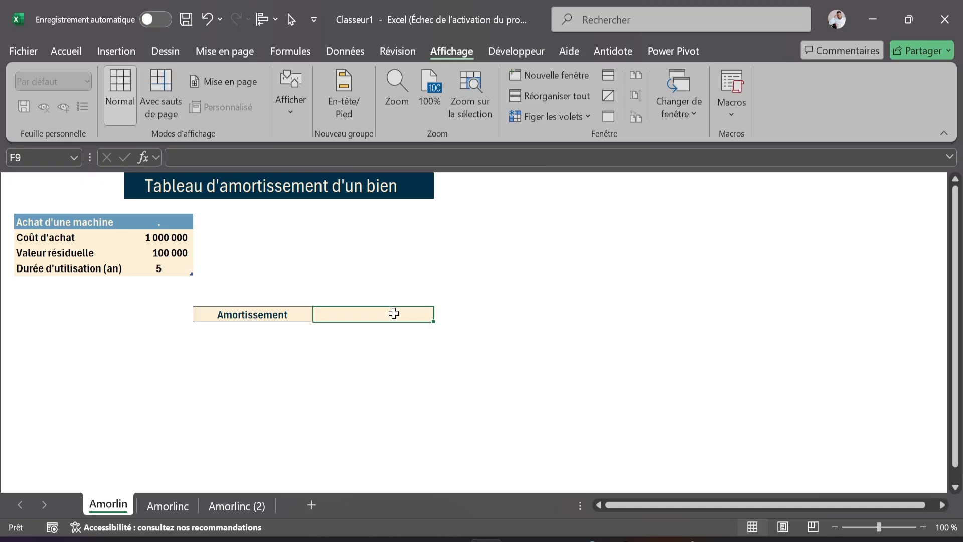
type("=amor")
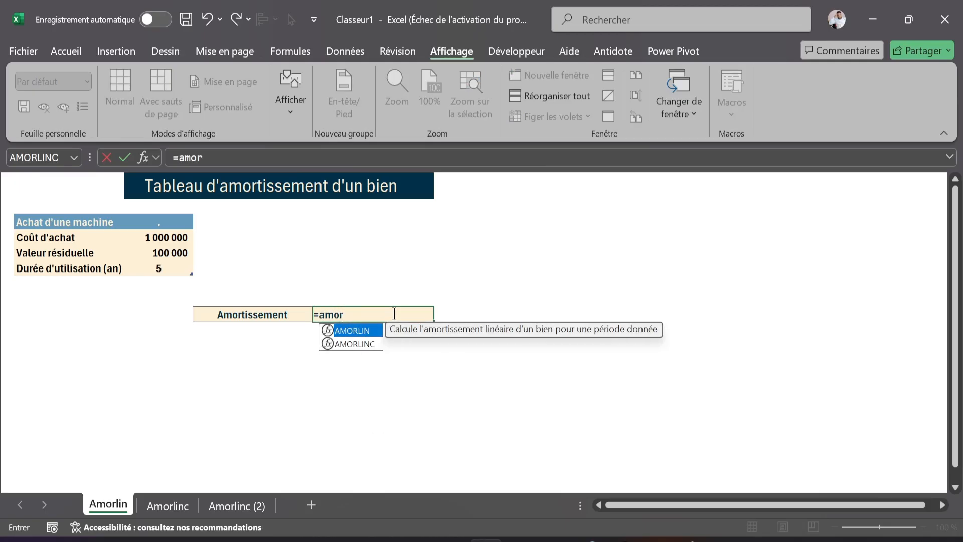
key("Tab")
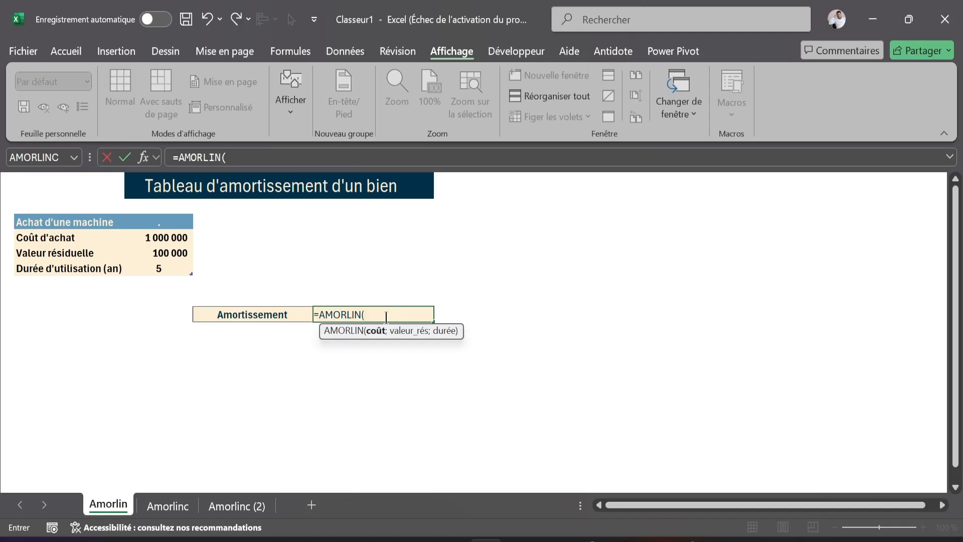
left_click(164, 238)
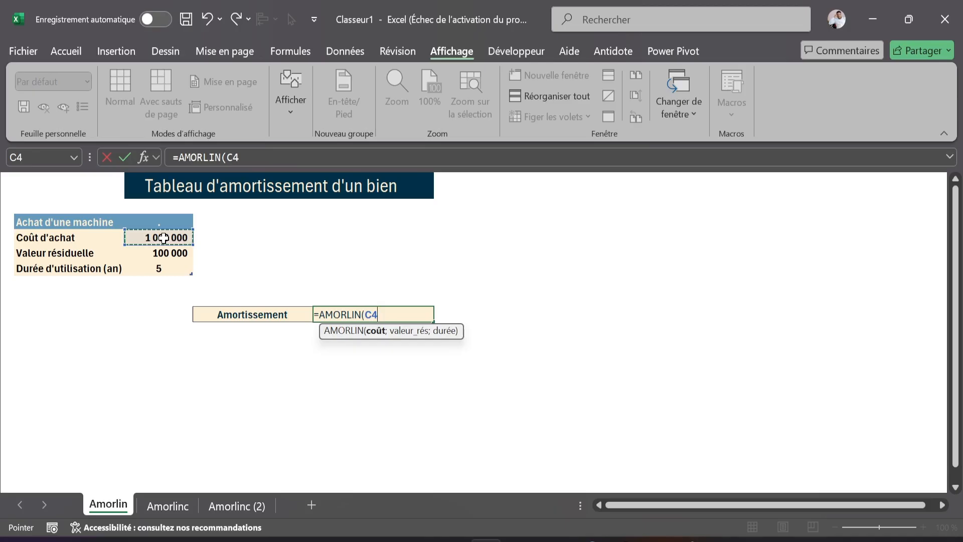
type(";")
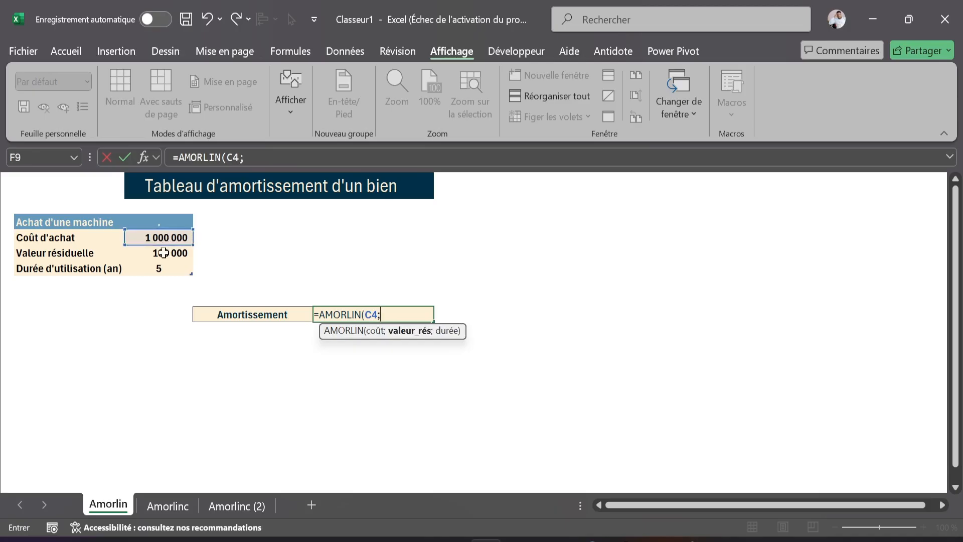
left_click(168, 255)
type(";")
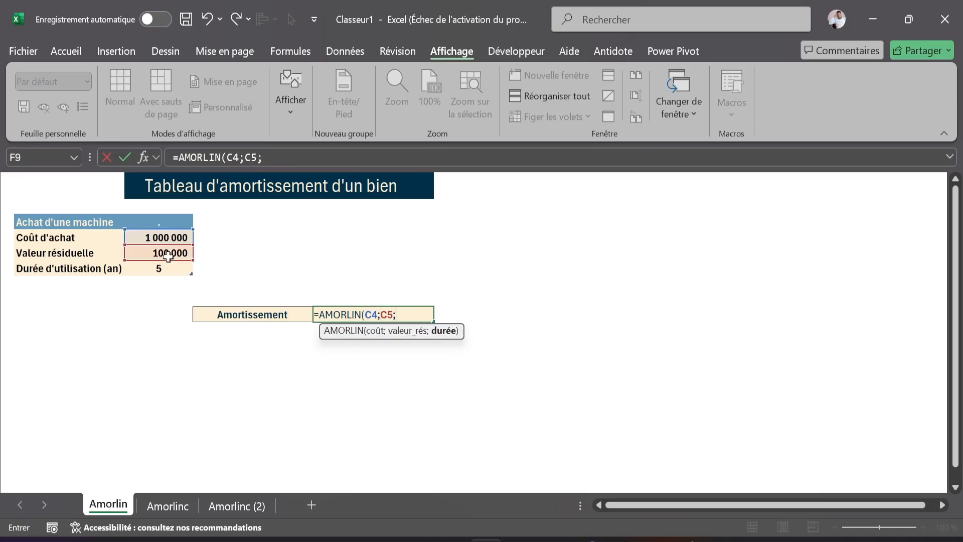
left_click(169, 265)
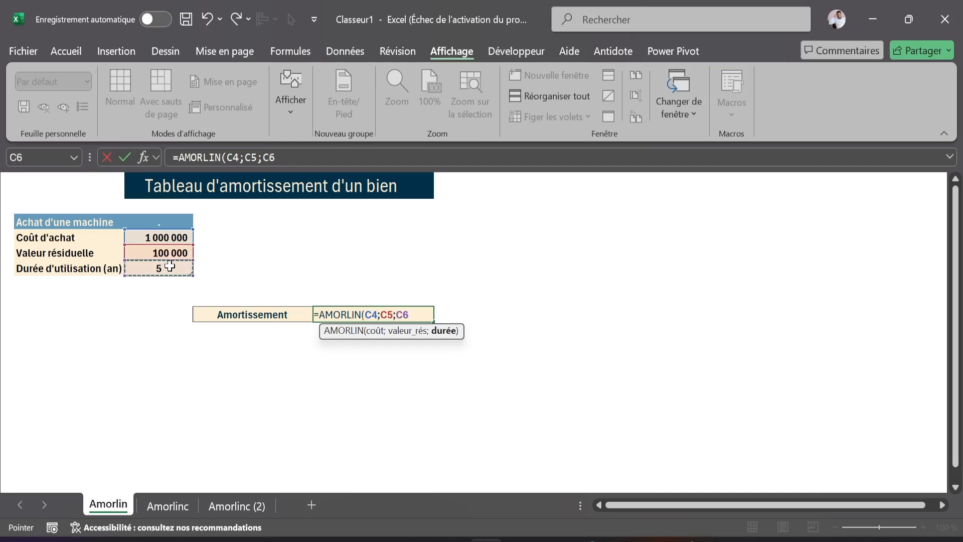
type(")")
key("Return")
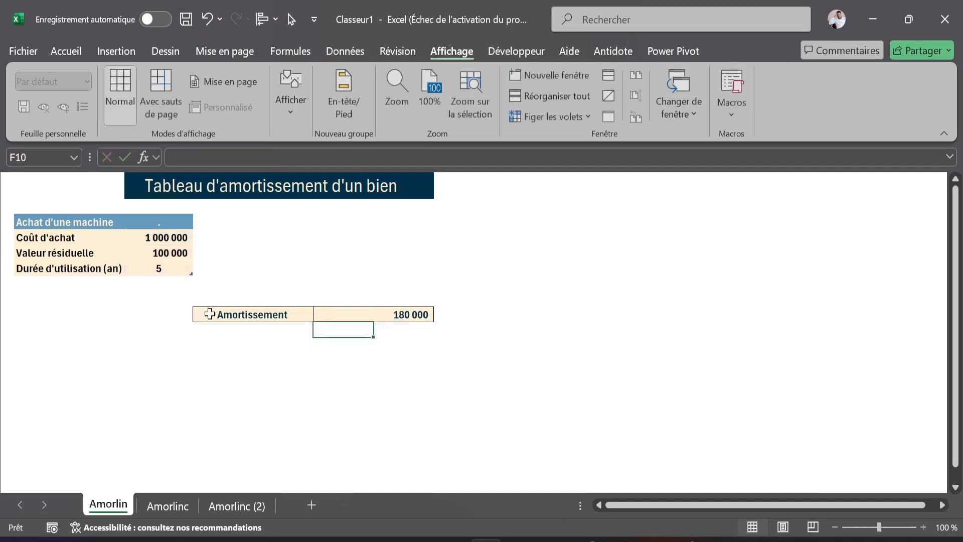
left_click(556, 295)
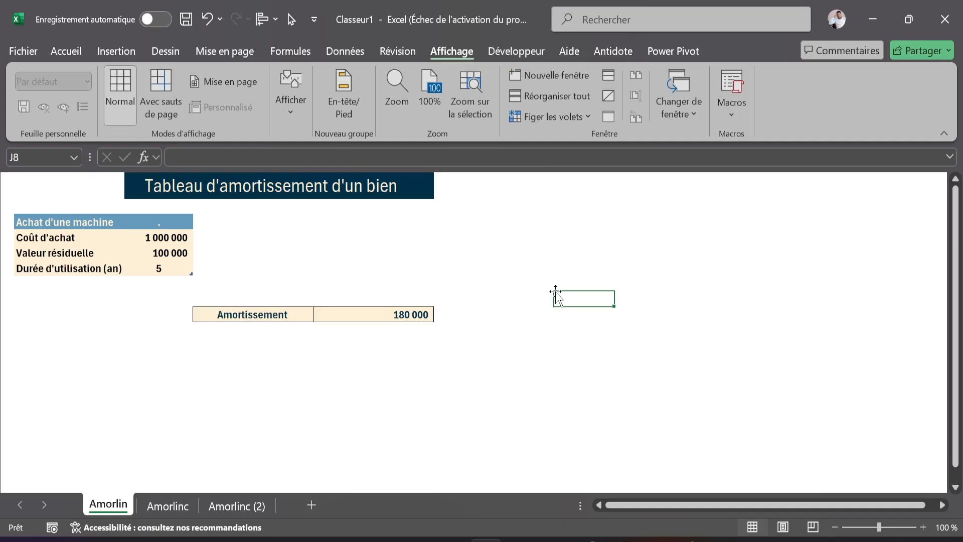
- Switch to the Amorlinc sheet and select the result cell F13 beside Amortissement
left_click(167, 506)
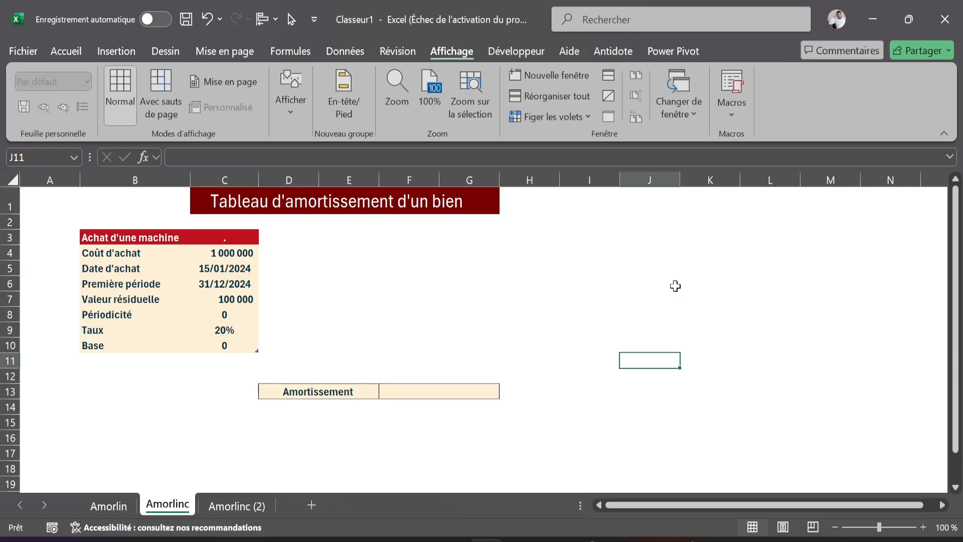
left_click(479, 389)
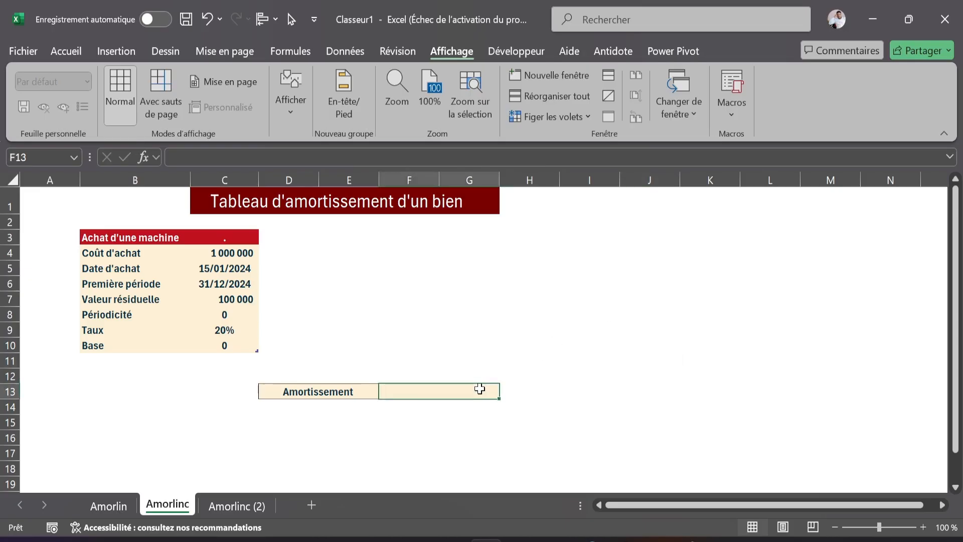
type("=amo")
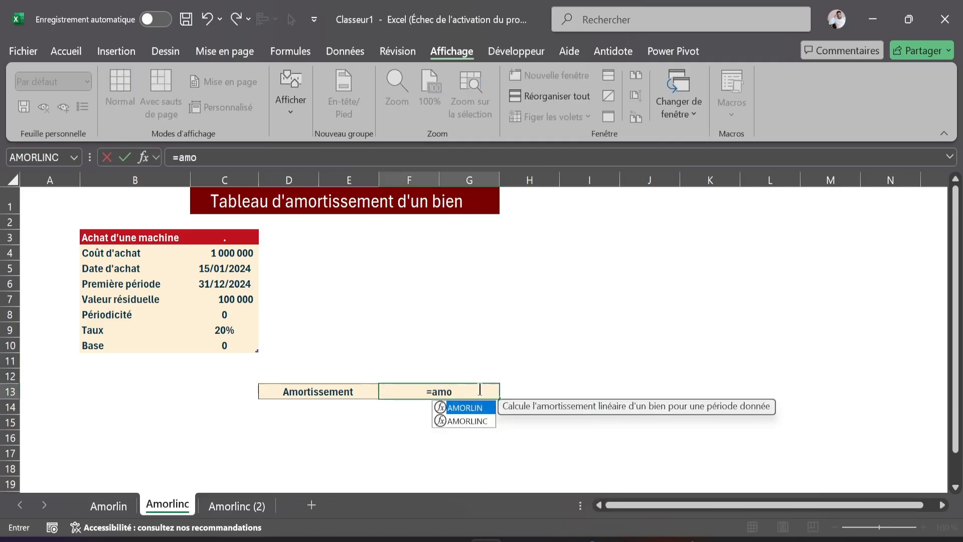
key("Down")
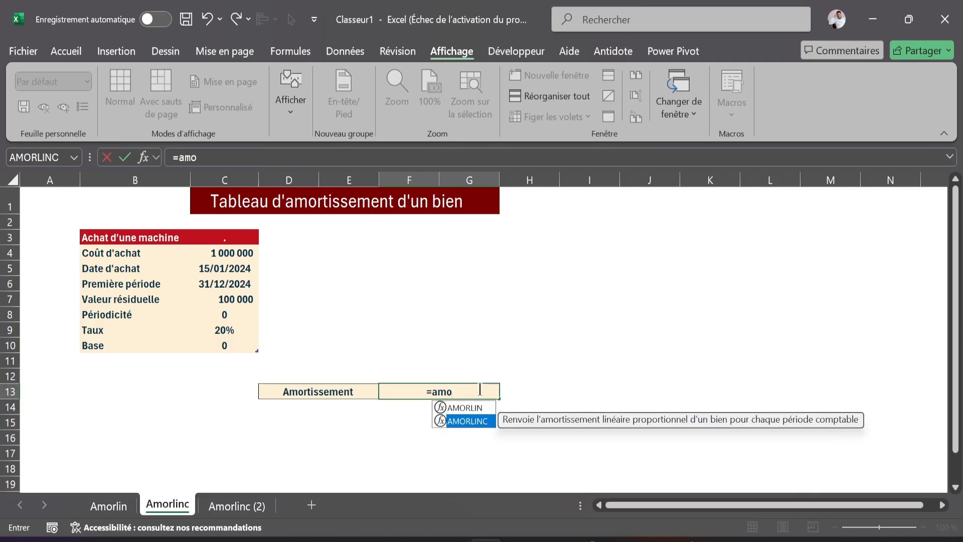
key("BackSpace")
key("BackSpace")
key("BackSpace")
key("BackSpace")
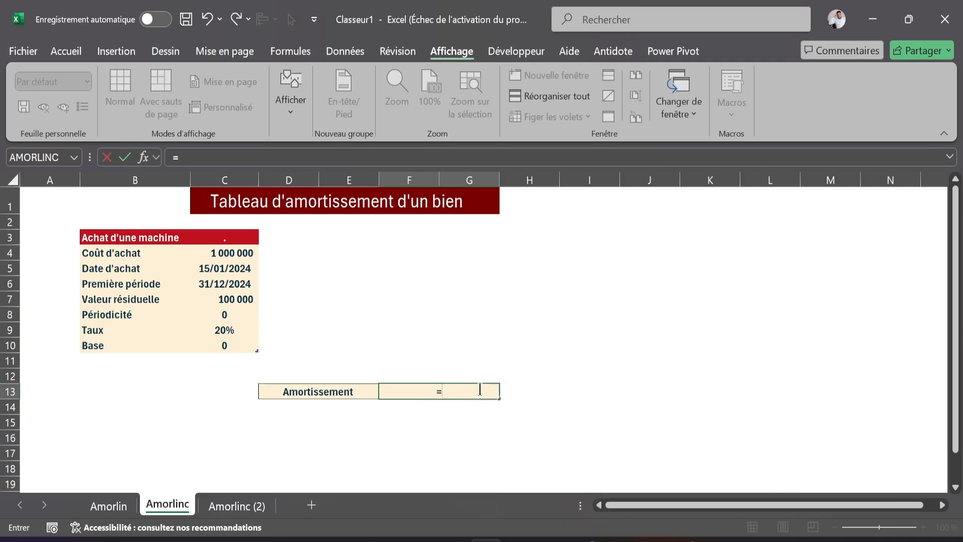
left_click(471, 421)
left_click(448, 397)
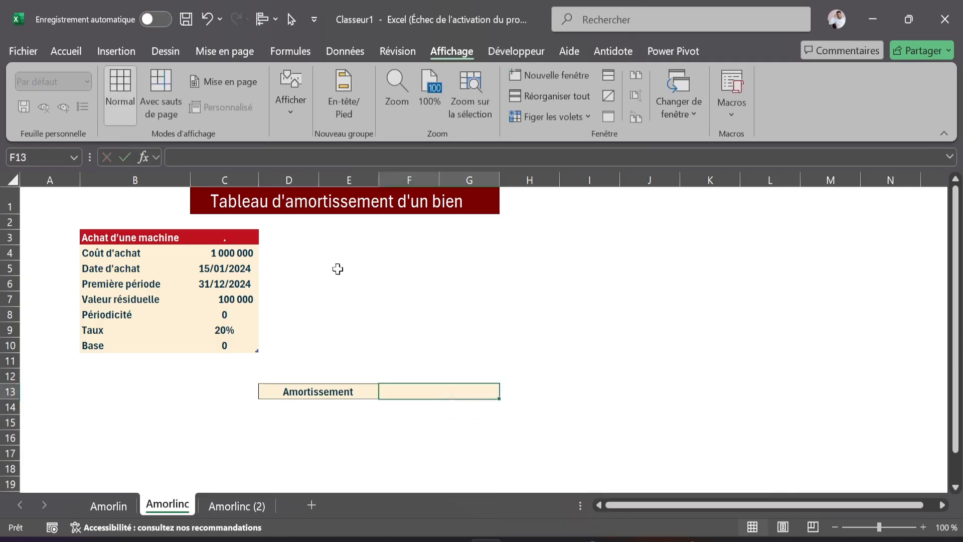
- Examine the description and arguments of the financial function AMORLINC, and cancel without inserting it
left_click(287, 48)
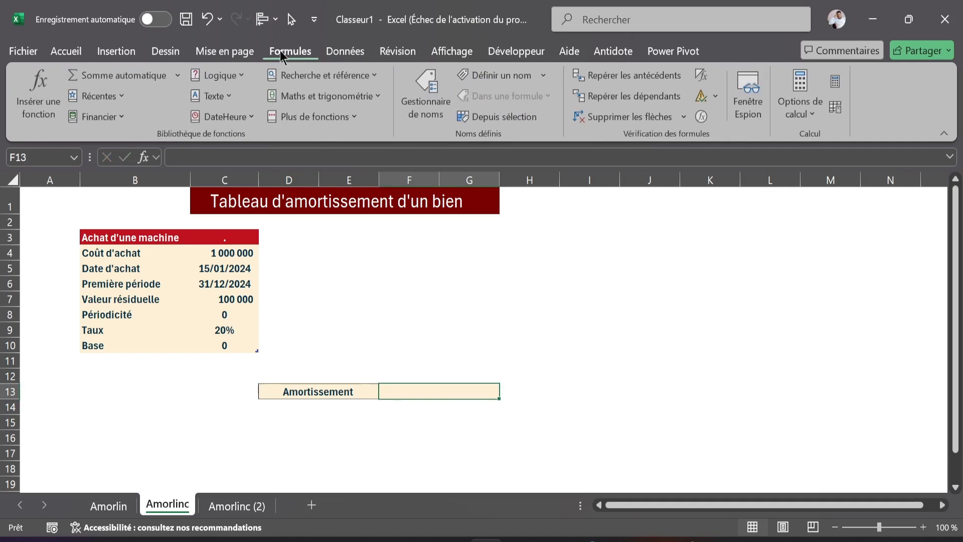
left_click(116, 119)
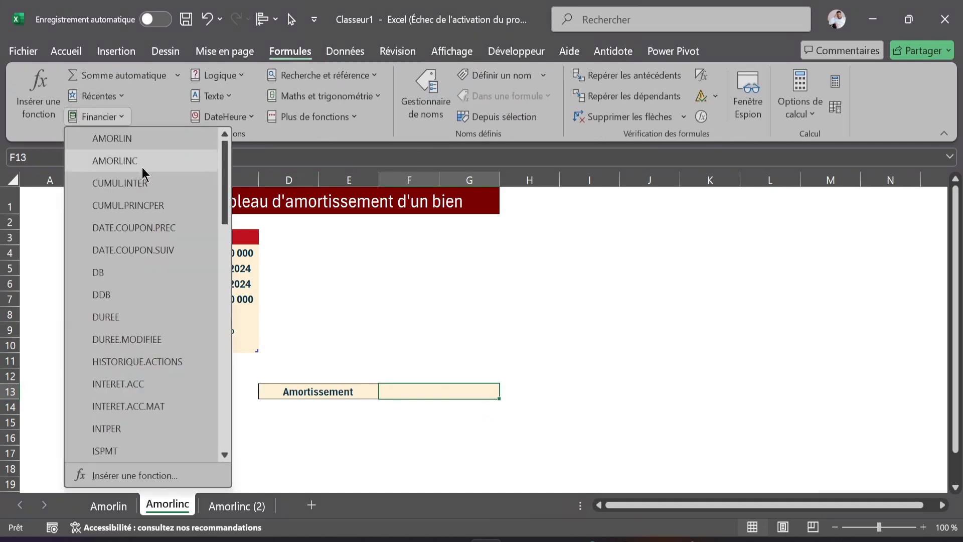
mouse_move(129, 164)
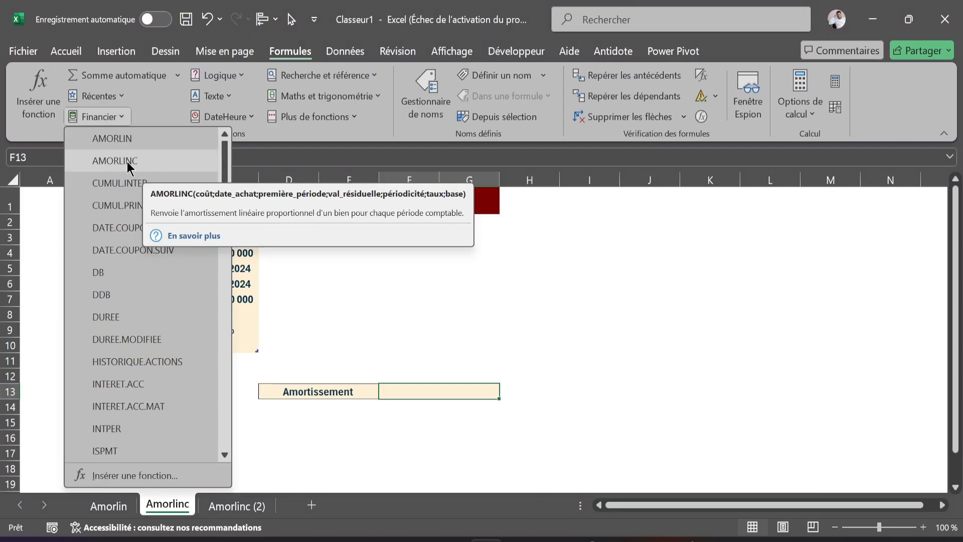
left_click(129, 165)
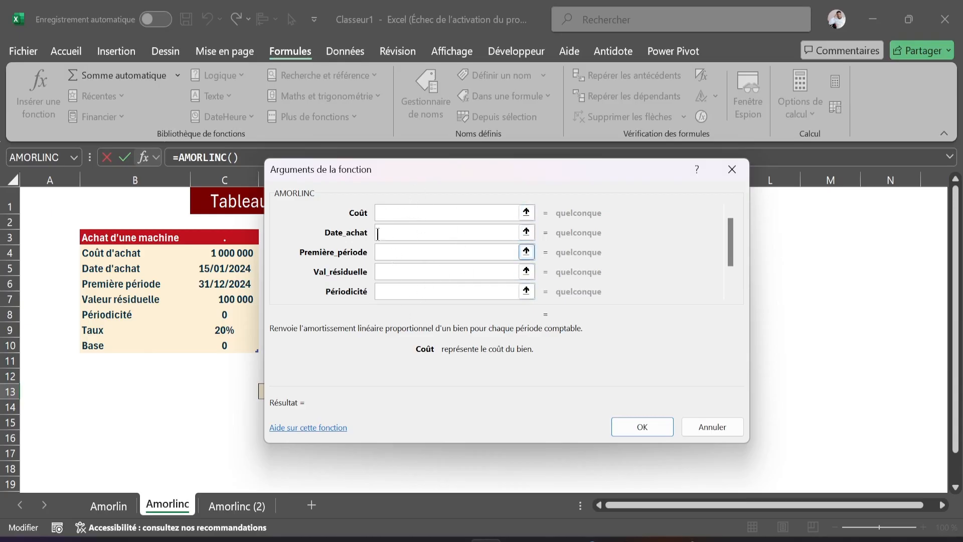
left_click(712, 427)
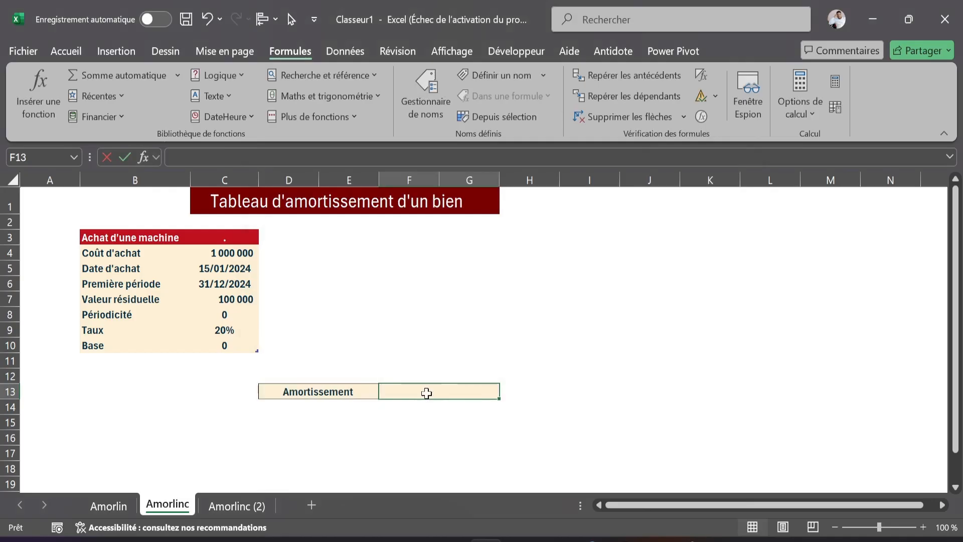
- Start an AMORLINC formula in F13 with purchase cost C4, purchase date C5, first period C6 and residual value C7
type("=amo")
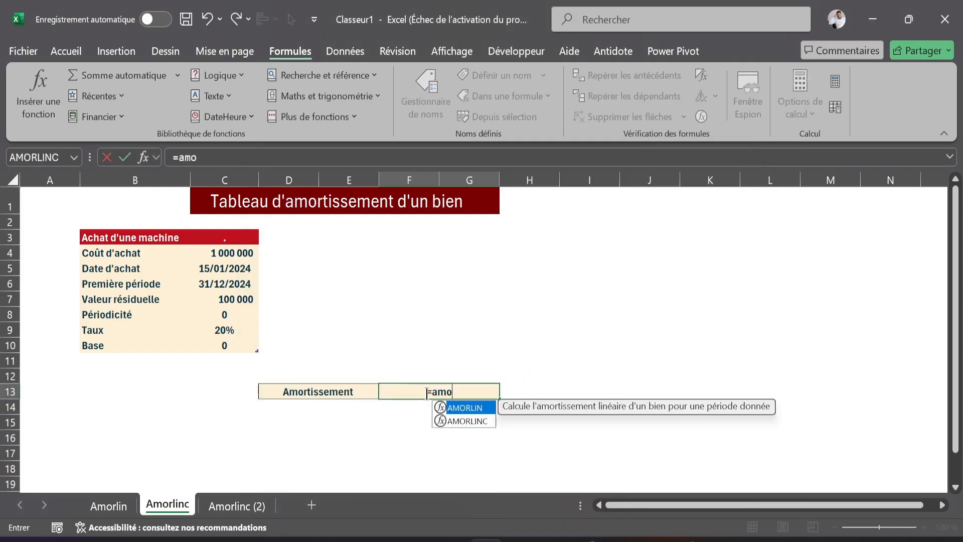
key("Down")
key("Tab")
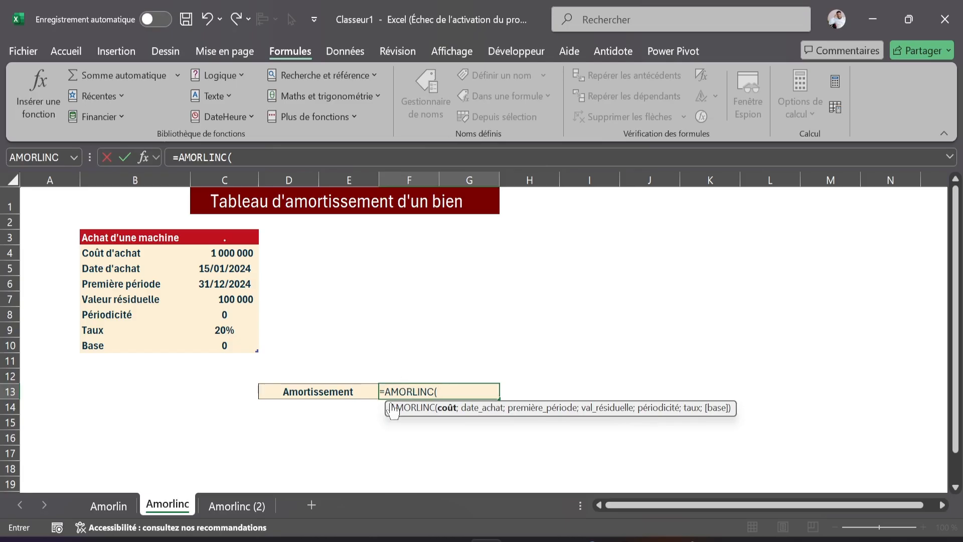
left_click(244, 256)
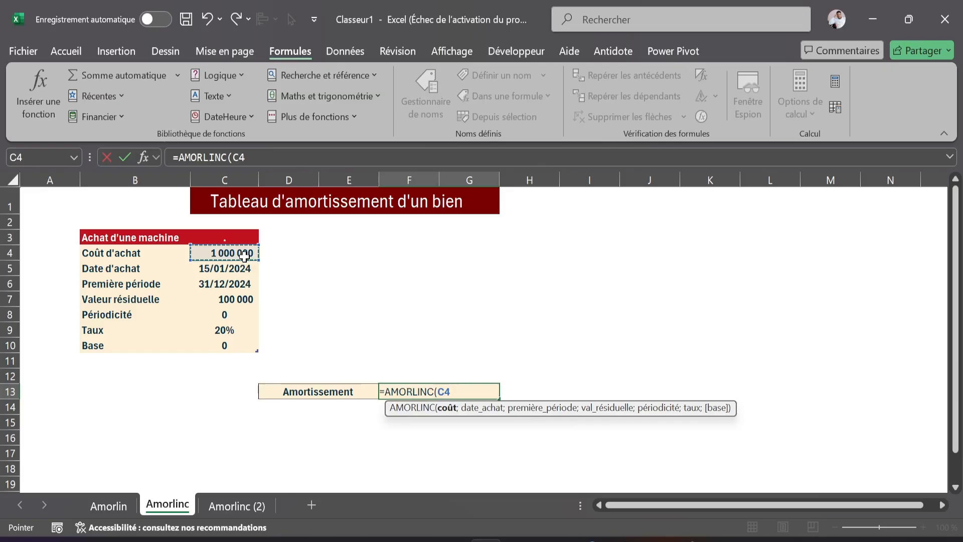
type(";")
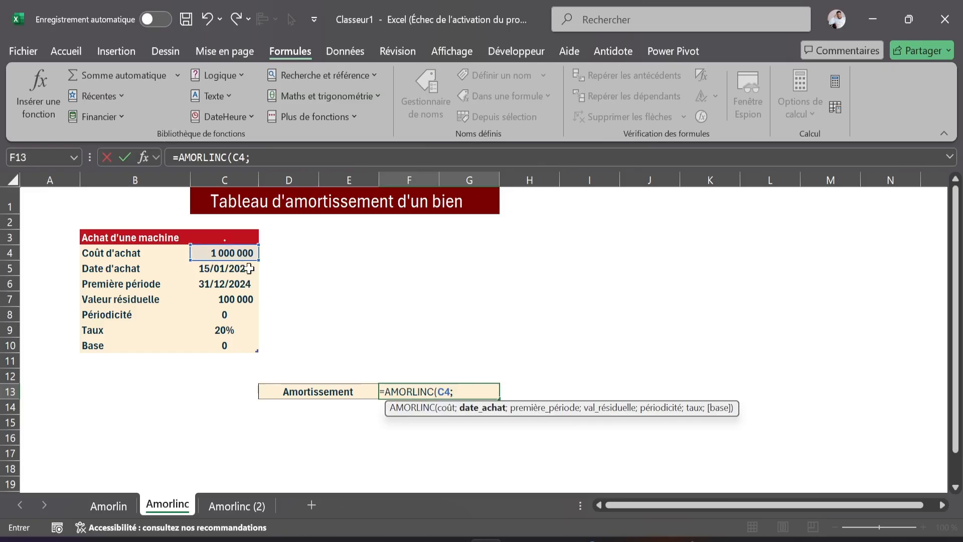
left_click(249, 269)
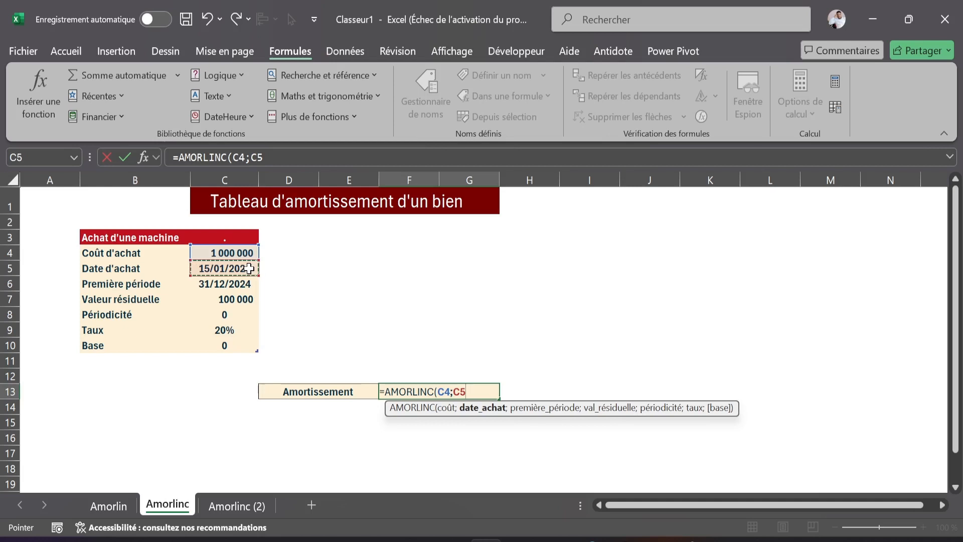
type(";")
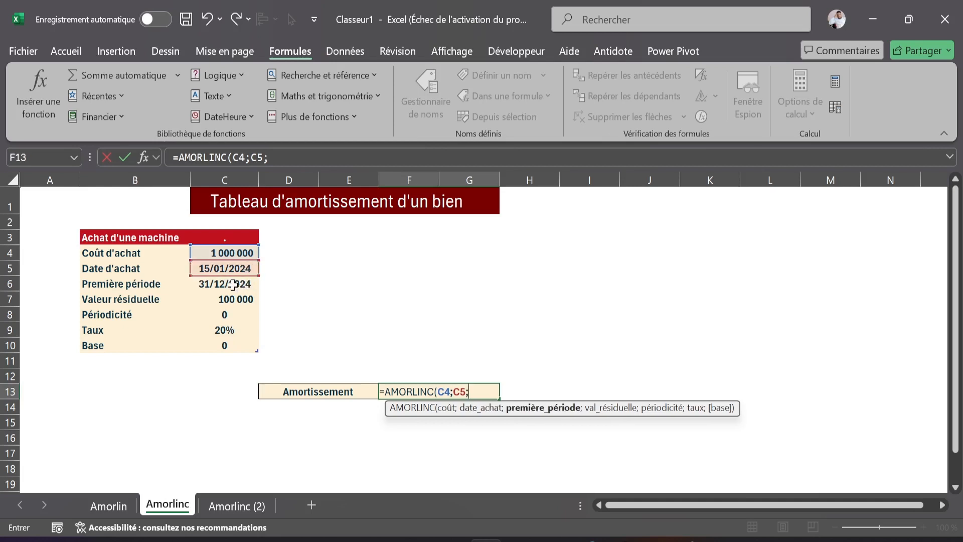
left_click(232, 284)
type(";")
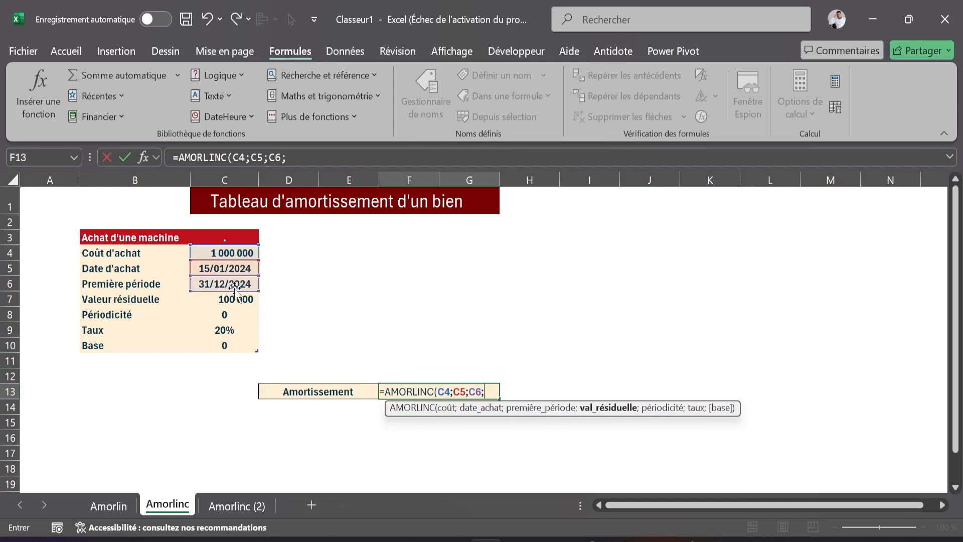
left_click(238, 298)
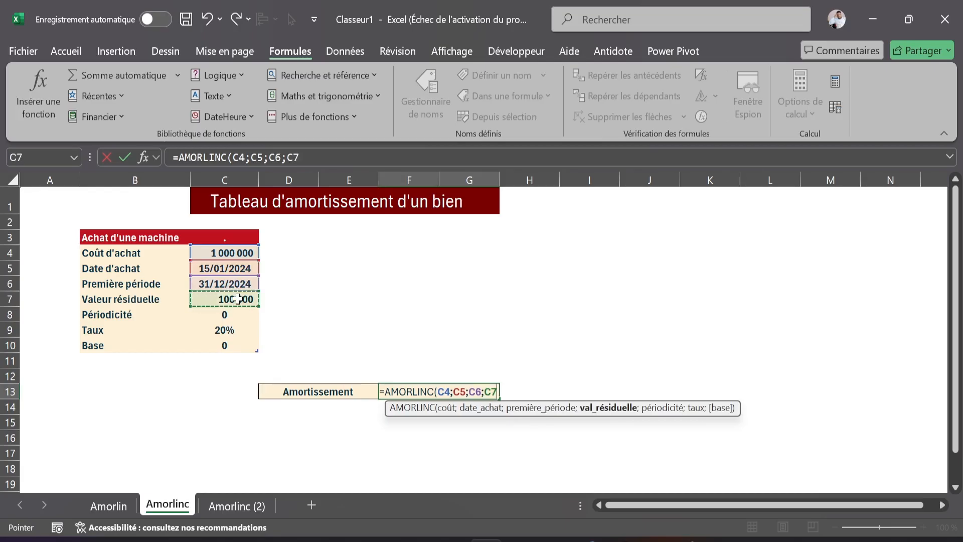
type(";")
- Complete the AMORLINC formula in F13 with periodicity C8, rate C9 and base C10, and confirm it
left_click(224, 325)
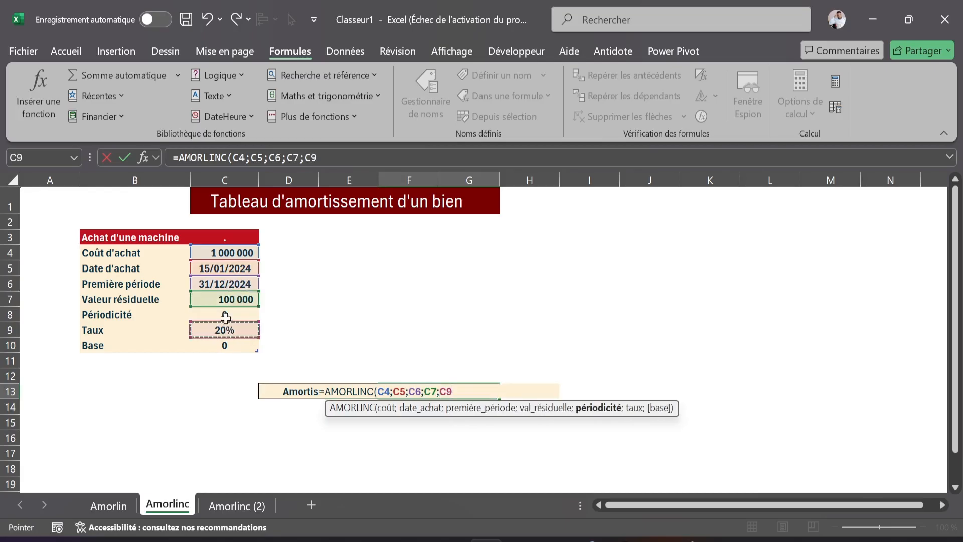
left_click(229, 314)
type(";")
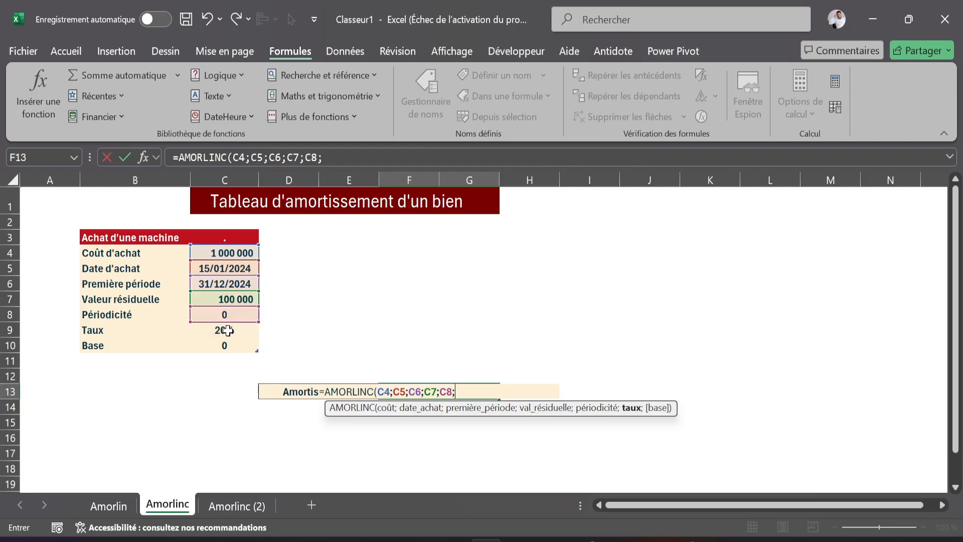
left_click(229, 330)
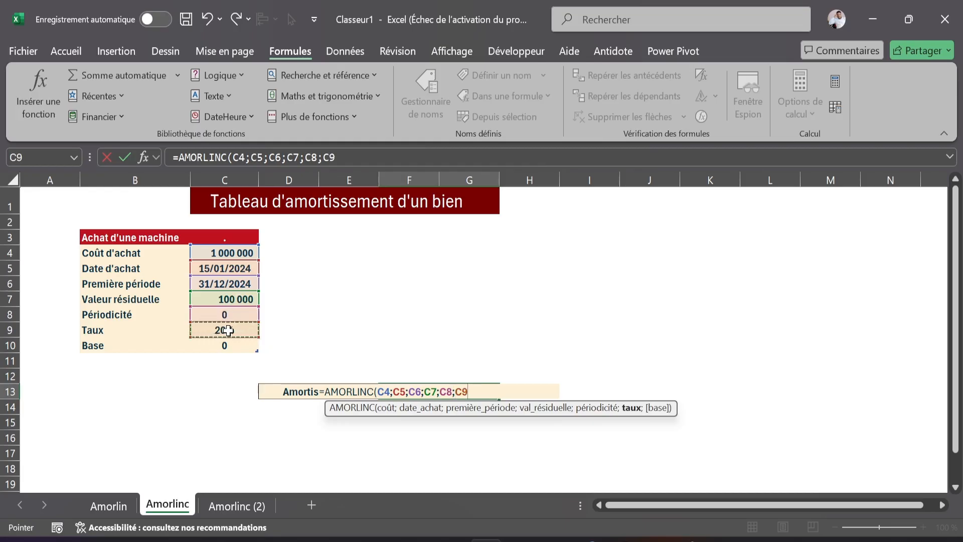
type(";")
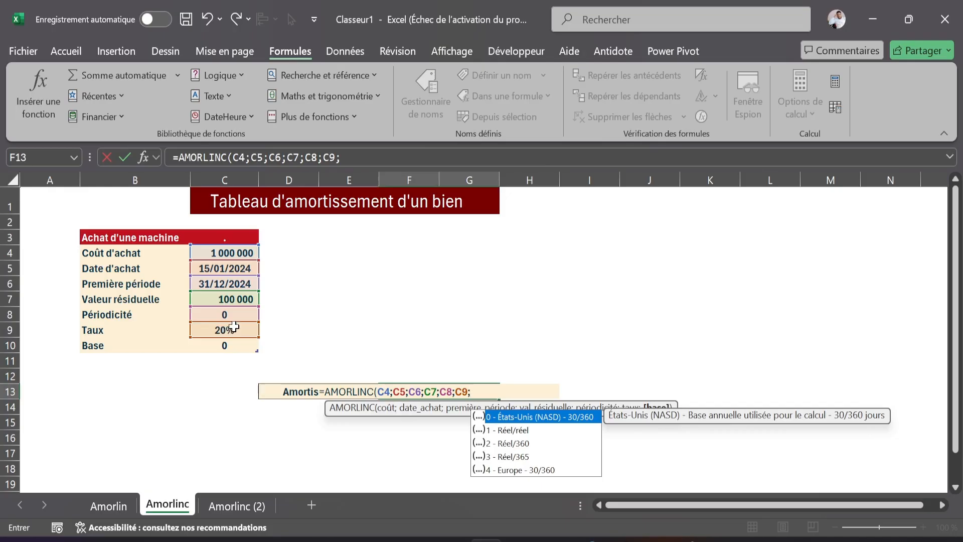
left_click(227, 346)
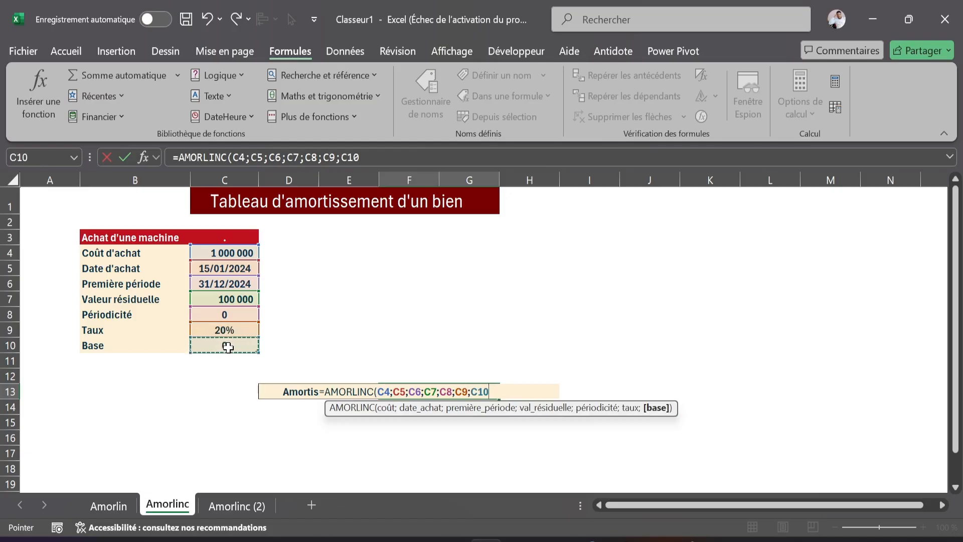
type(")")
key("Return")
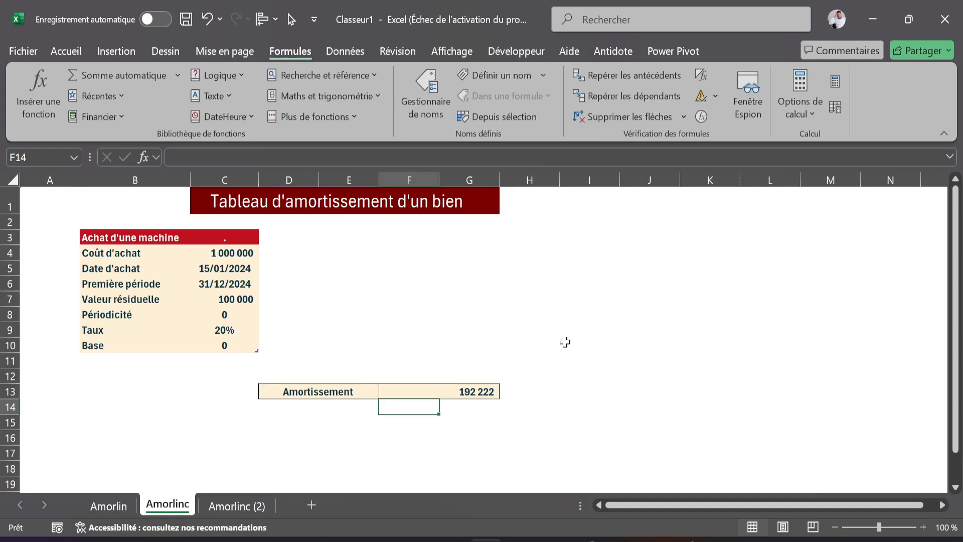
left_click(233, 314)
left_click(460, 313)
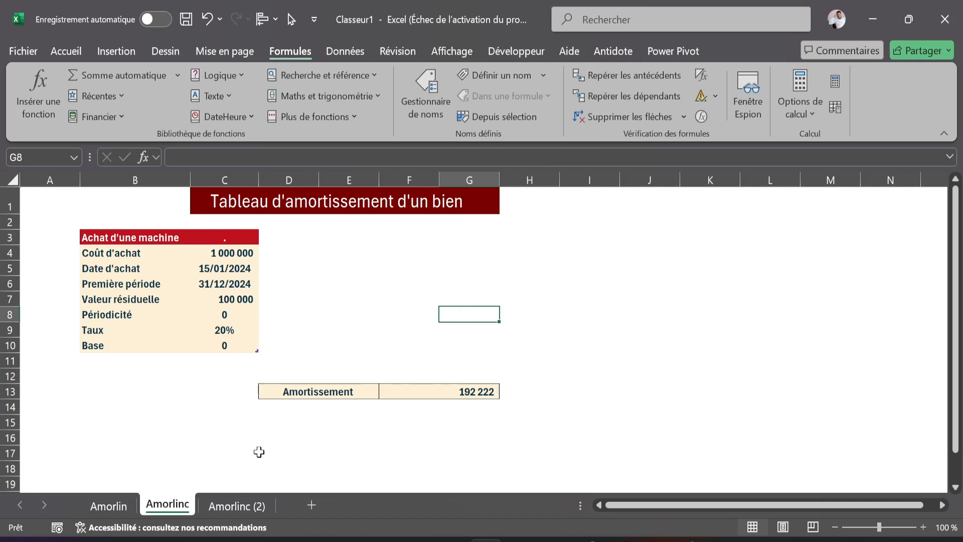
- Switch to the Amorlinc (2) sheet and fill the Période column with 0 to 5 in D14:D19
left_click(243, 505)
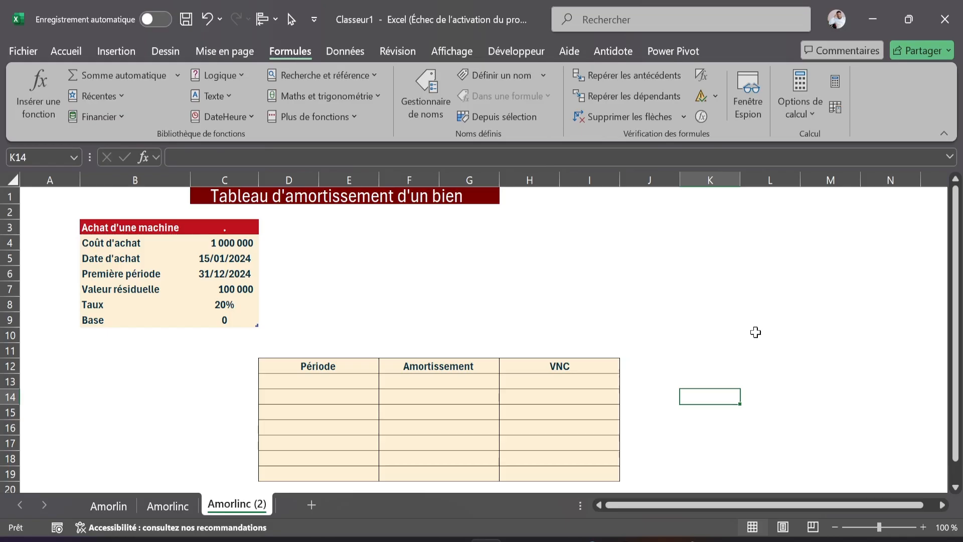
left_click(332, 399)
type("0")
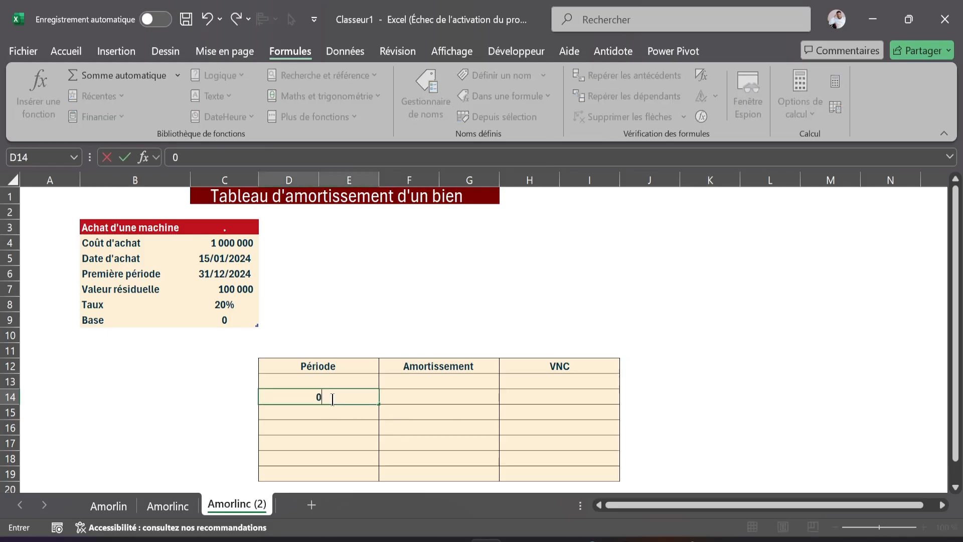
key("Return")
type("1")
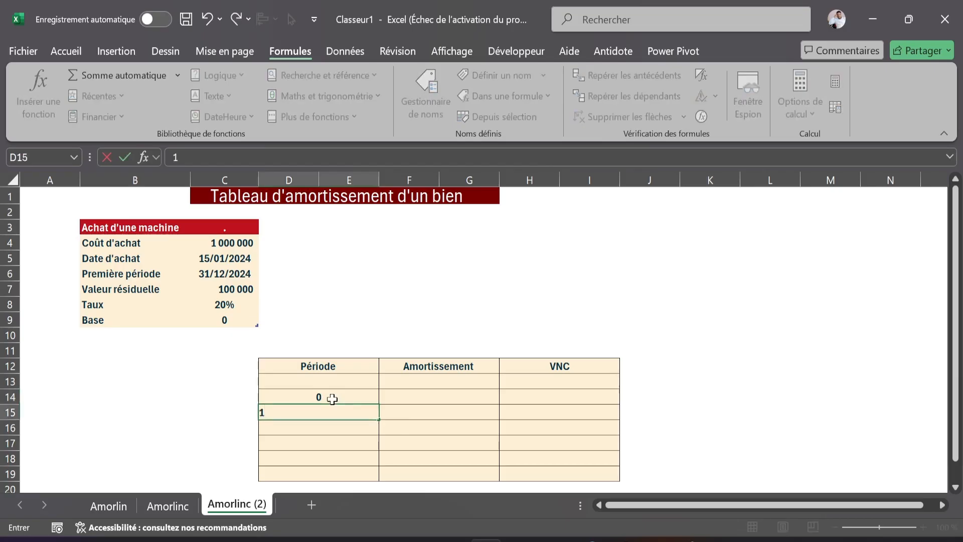
left_click(359, 438)
left_click_drag(359, 395, 385, 482)
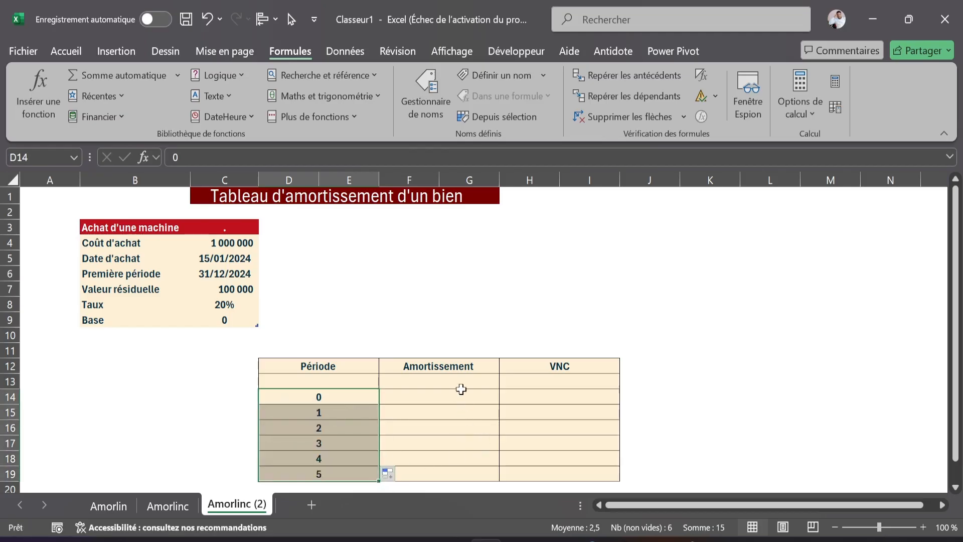
- Enter 1000000 as the opening VNC value in H13
left_click(536, 382)
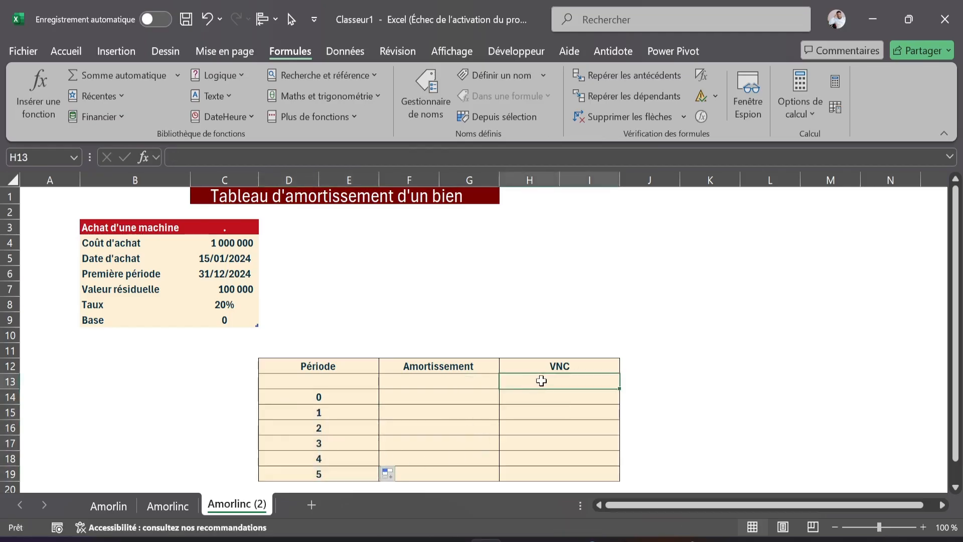
type("1000000")
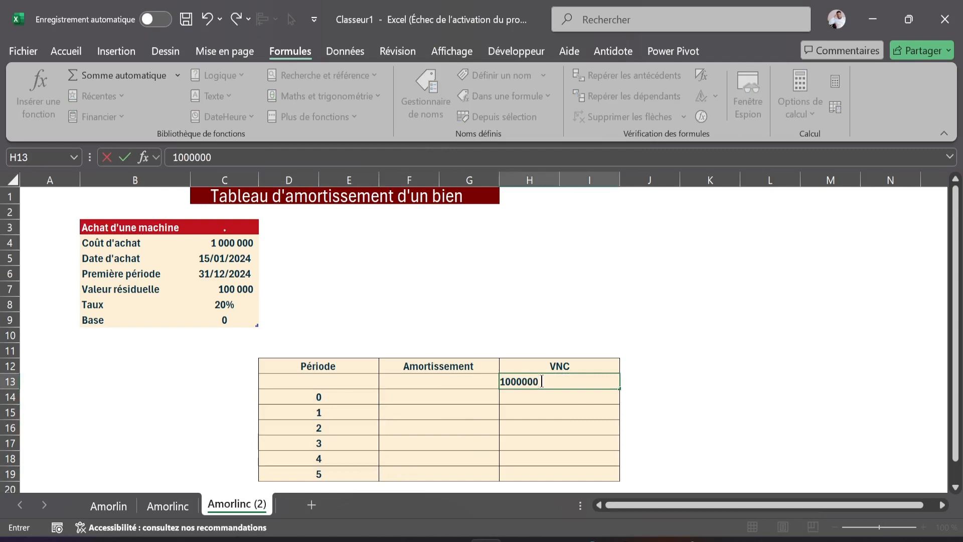
key("Return")
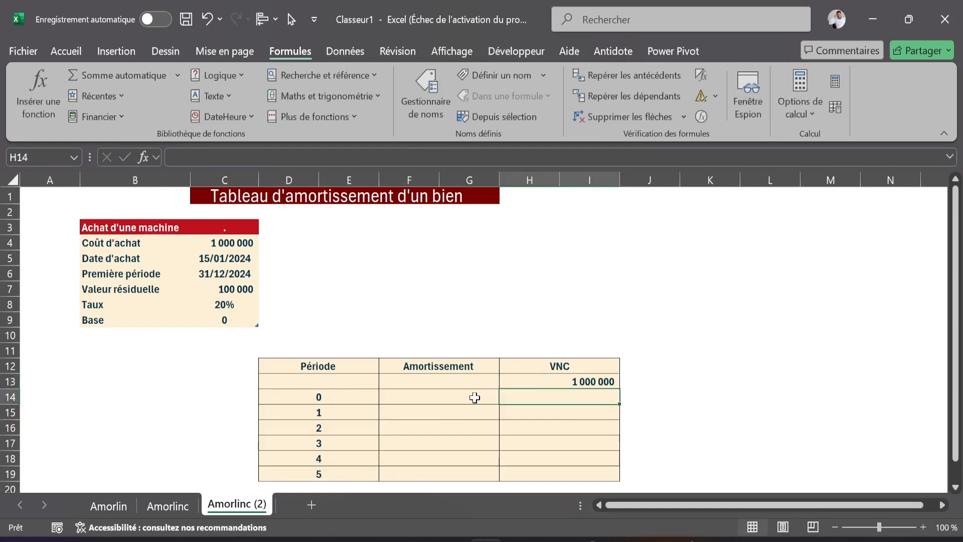
- Start an AMORLINC formula in F14 with the absolute purchase cost reference $C$4
left_click(473, 398)
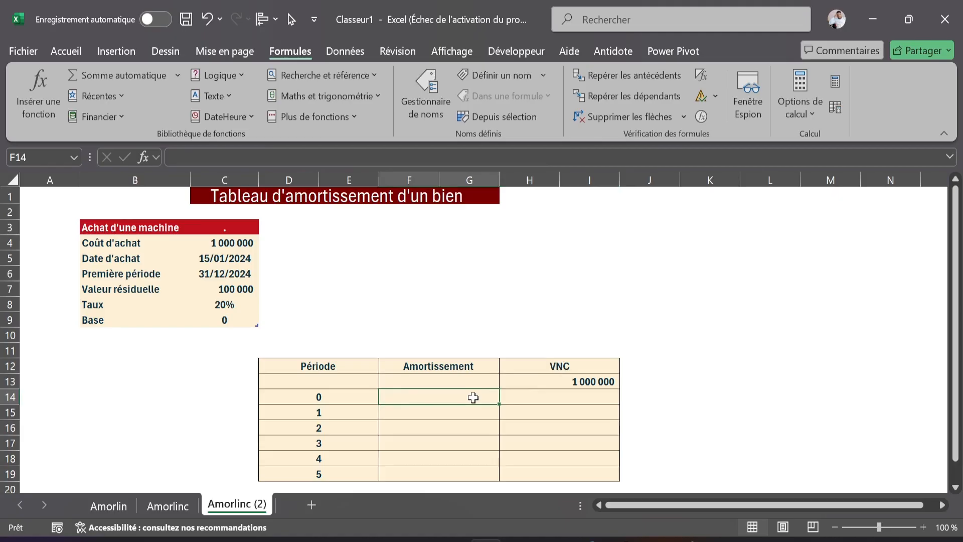
type("=")
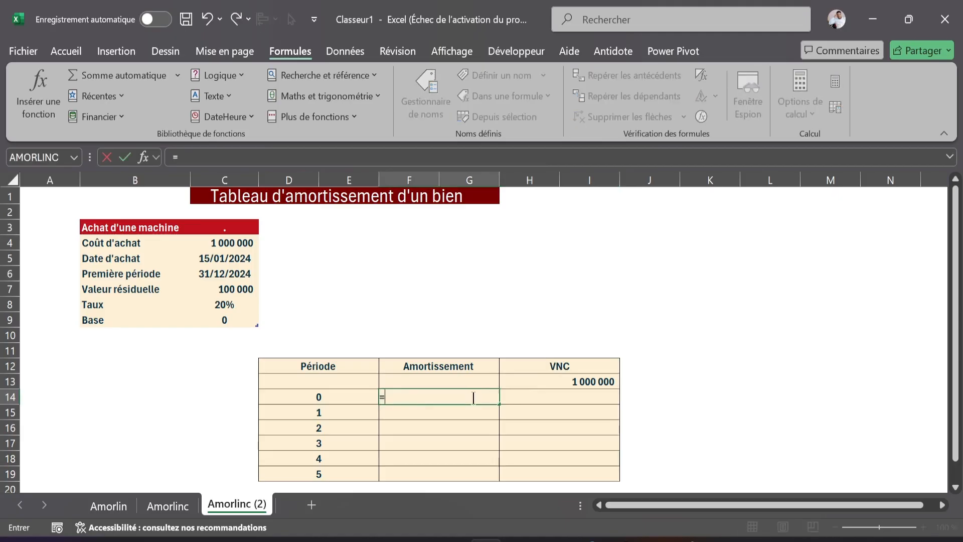
type("amor")
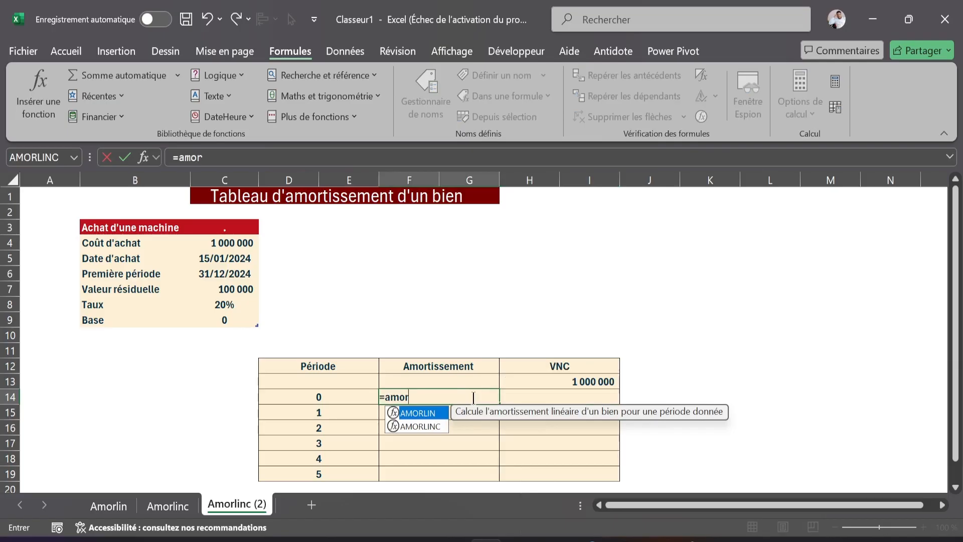
double_click(423, 425)
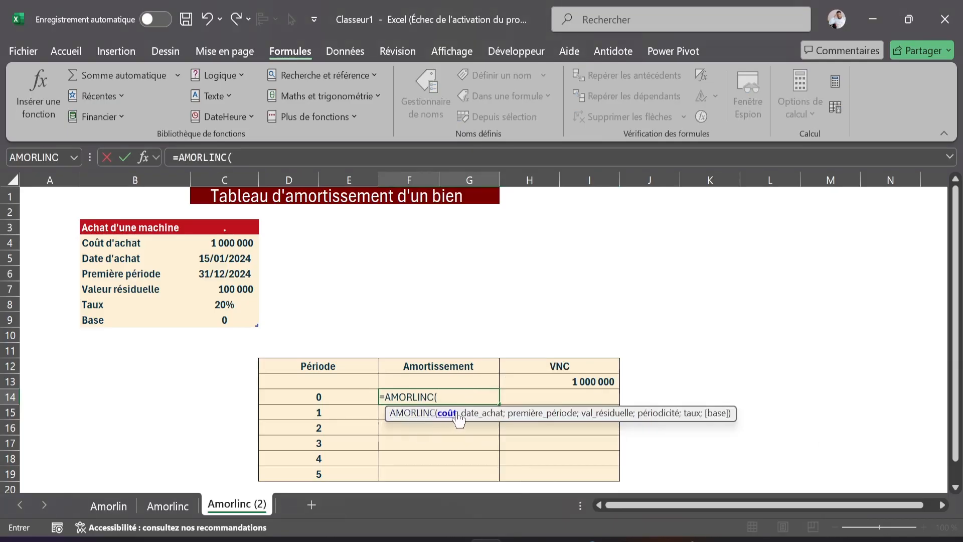
left_click(221, 242)
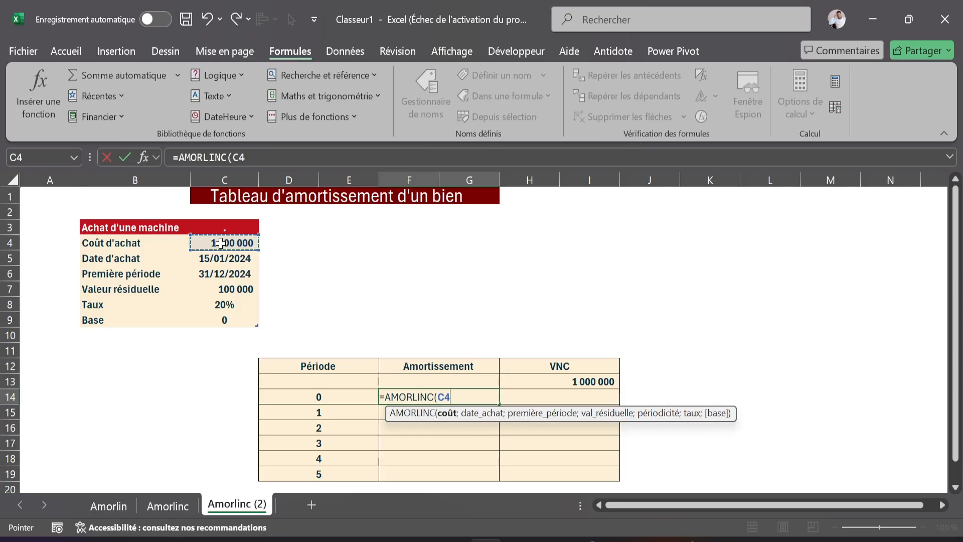
key("F4")
type(";")
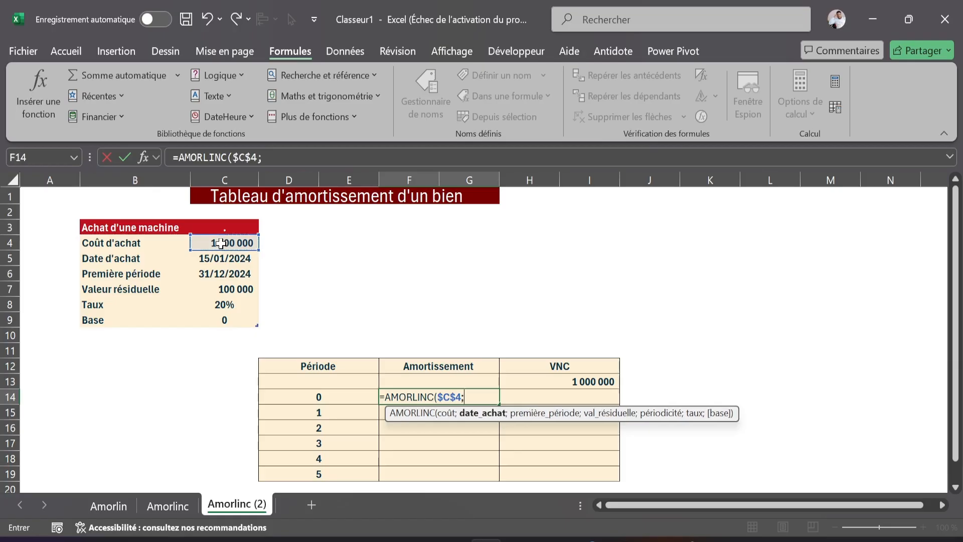
- Add purchase date $C$5, first period $C$6 and residual value $C$7 to the AMORLINC formula as absolute references
left_click(232, 261)
key("F4")
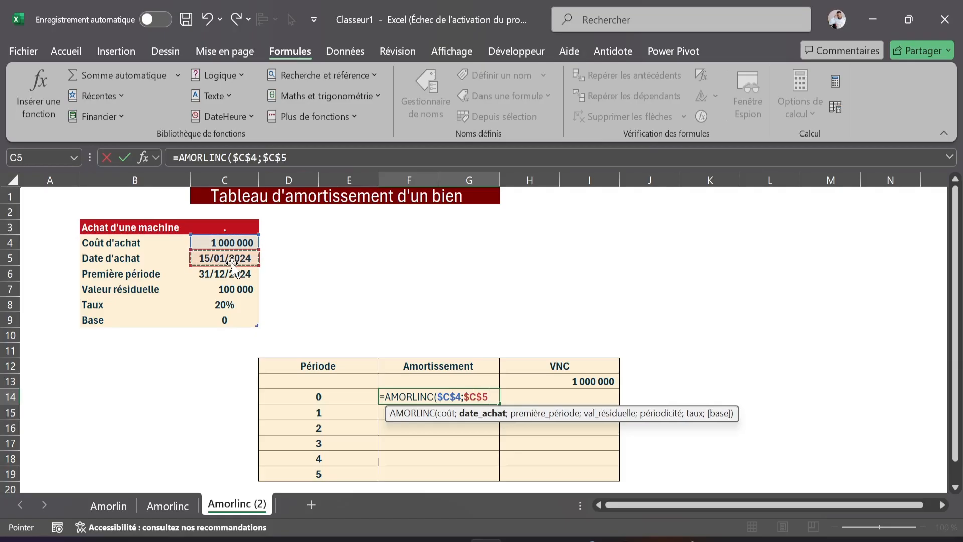
type(";")
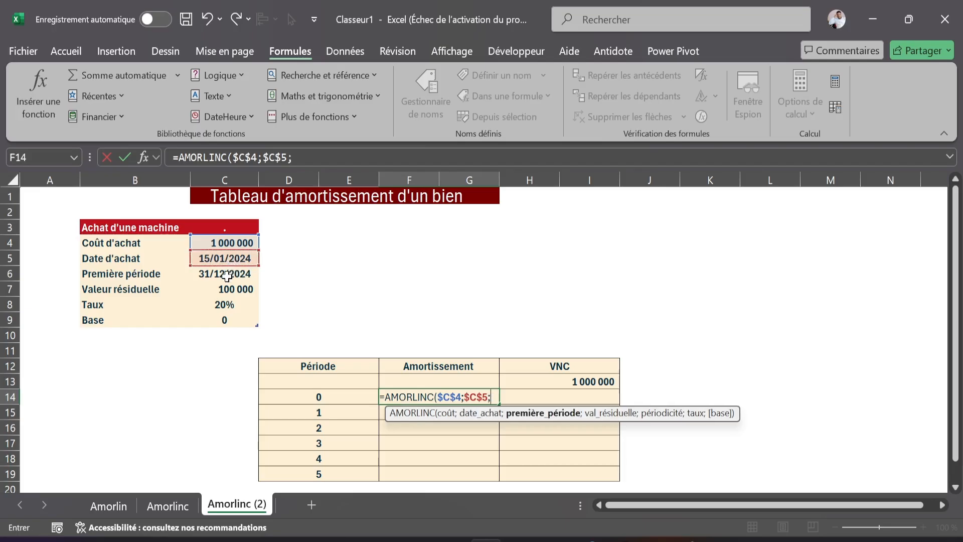
left_click(228, 275)
key("F4")
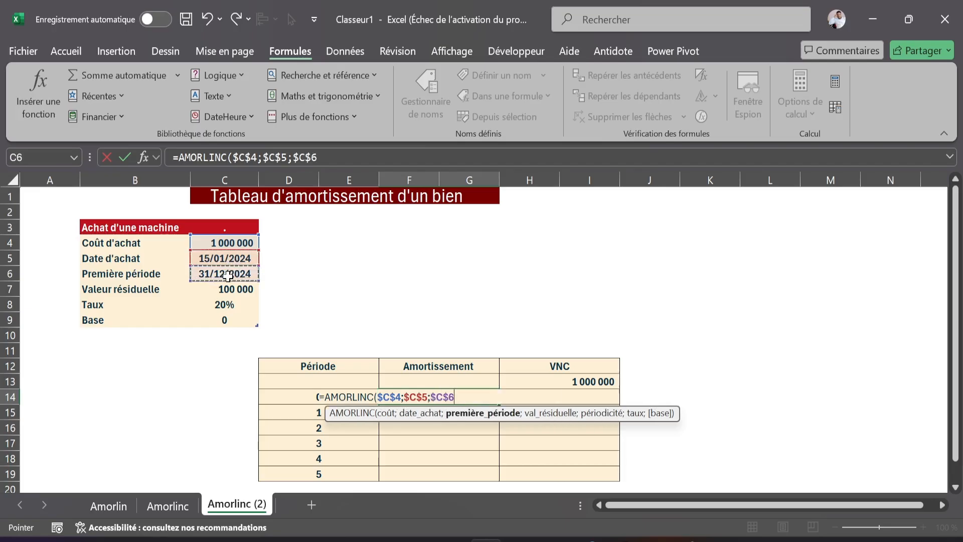
type(";")
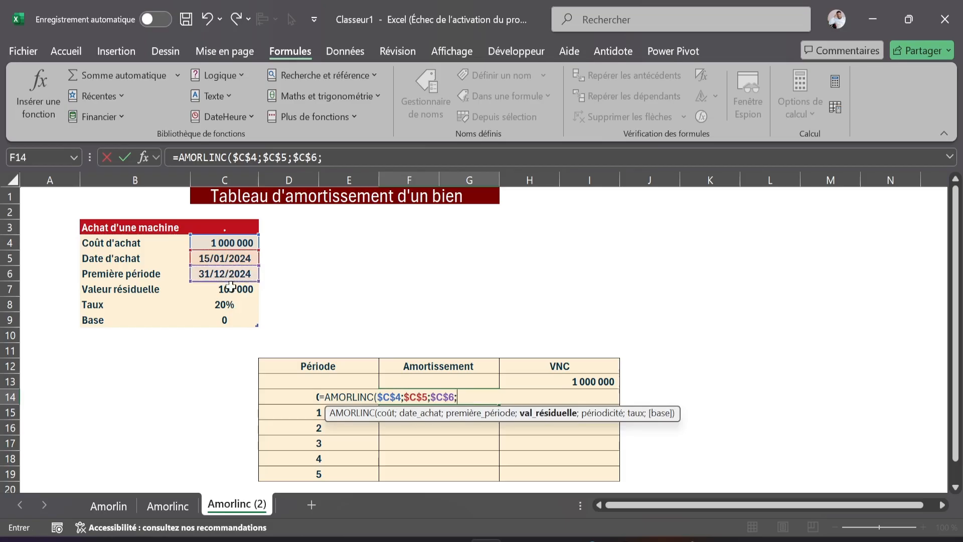
left_click(245, 289)
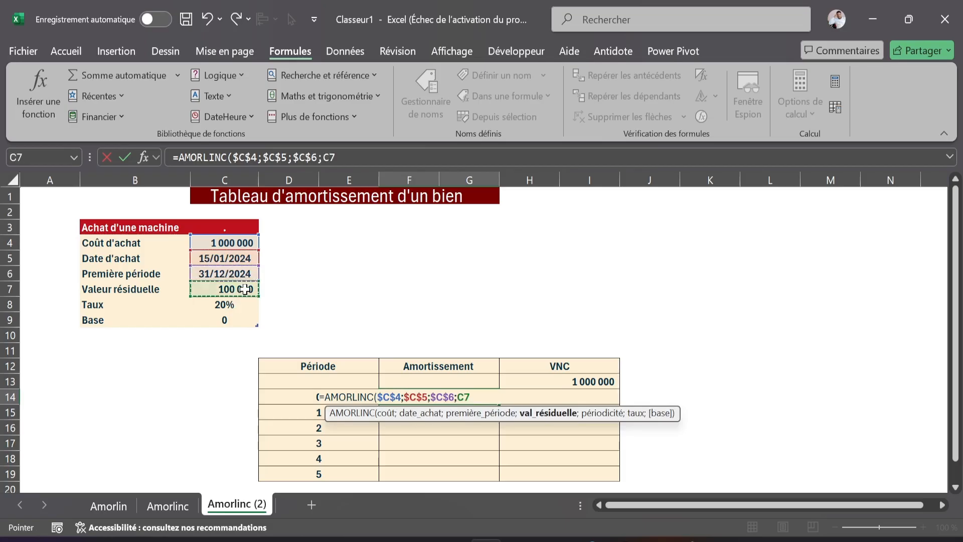
key("F4")
type(";")
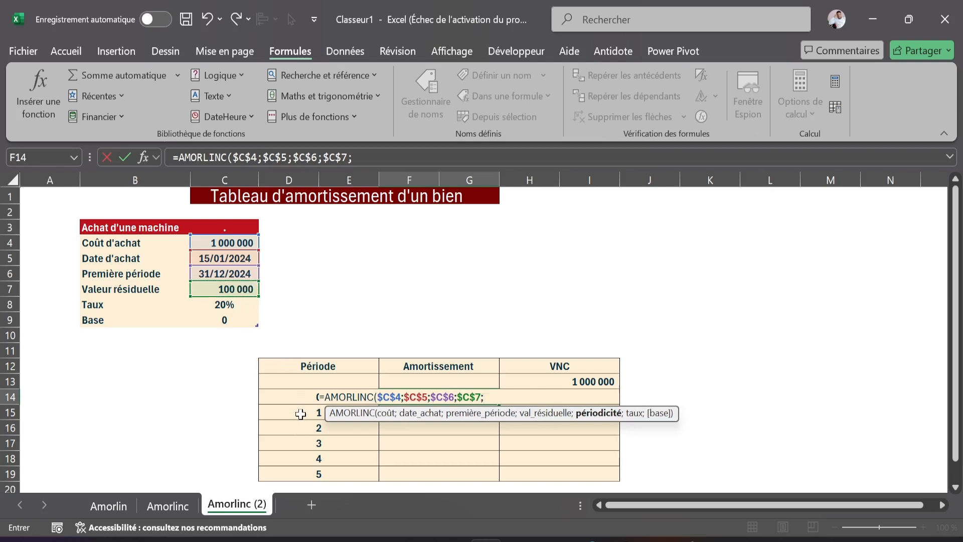
- Complete the AMORLINC formula in F14 with relative period D14, absolute rate $C$8 and base C9, and confirm it
left_click(298, 394)
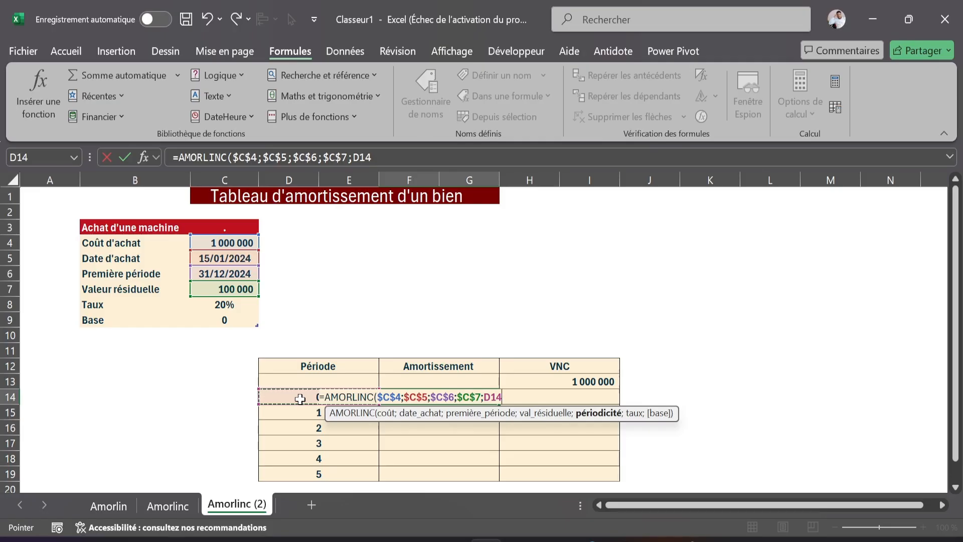
type(";")
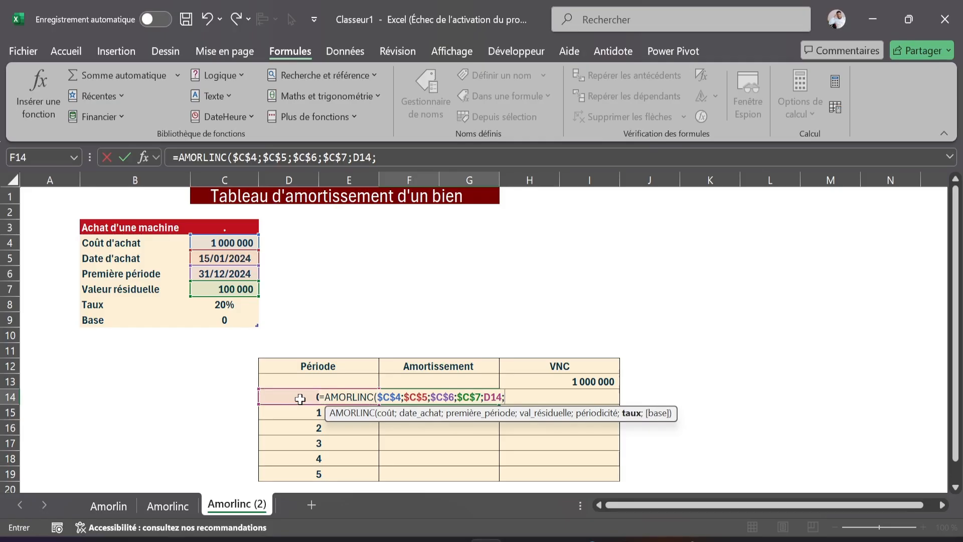
left_click(229, 305)
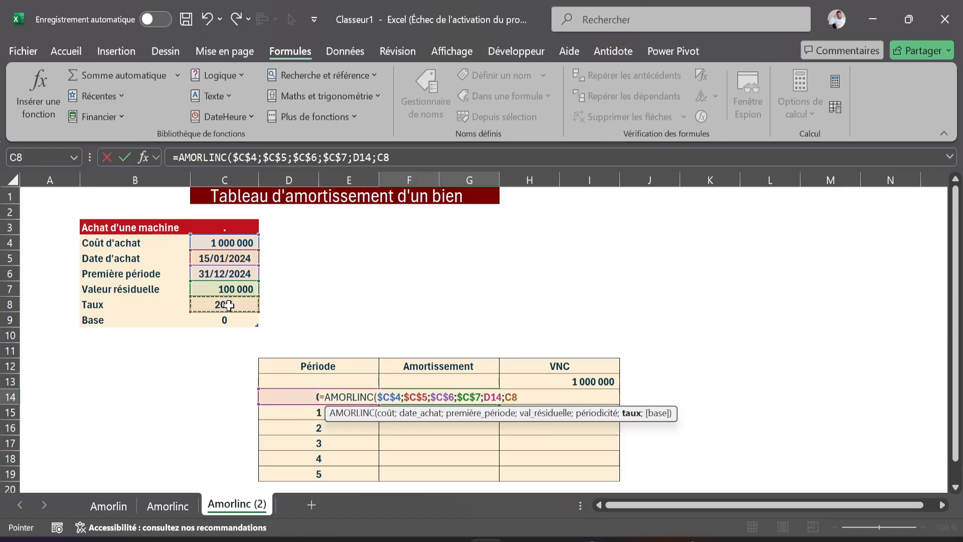
key("F4")
type(";")
left_click(214, 319)
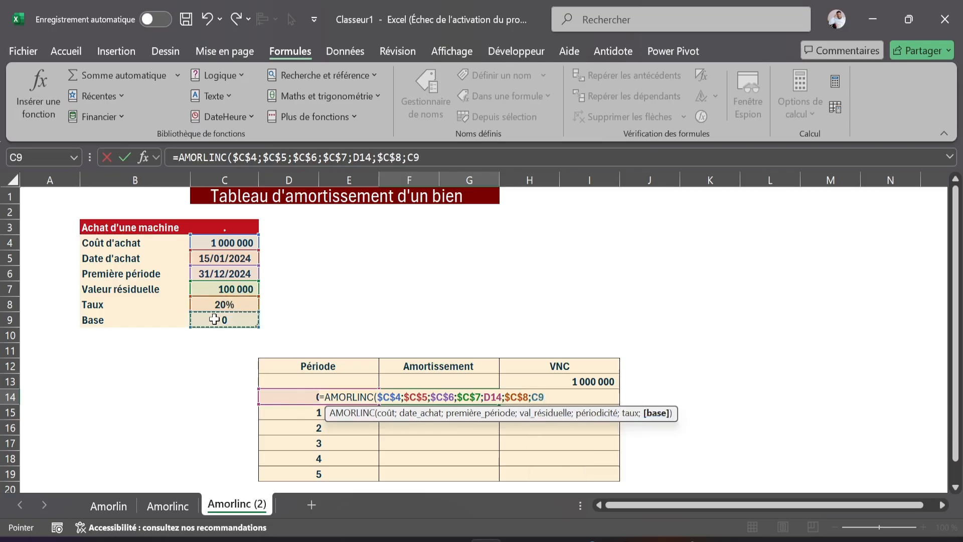
type("=")
key("BackSpace")
type(")")
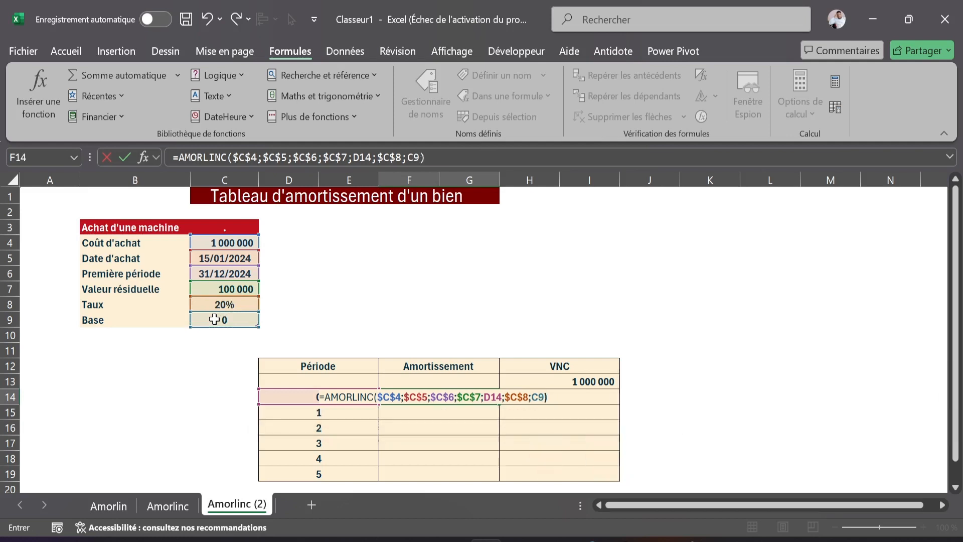
key("Return")
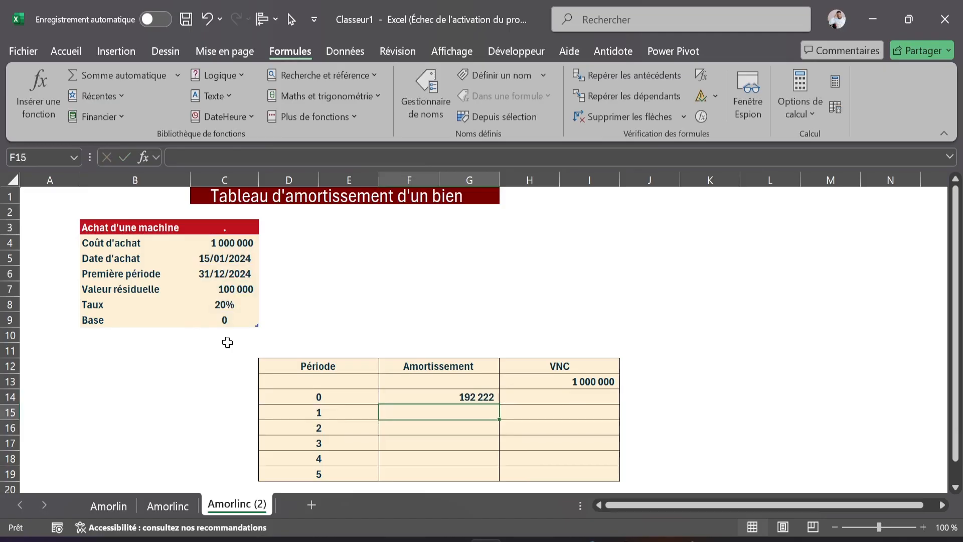
- Calculate the VNC for period 0 in H14 with the formula =H13-F14
left_click(555, 395)
type("=")
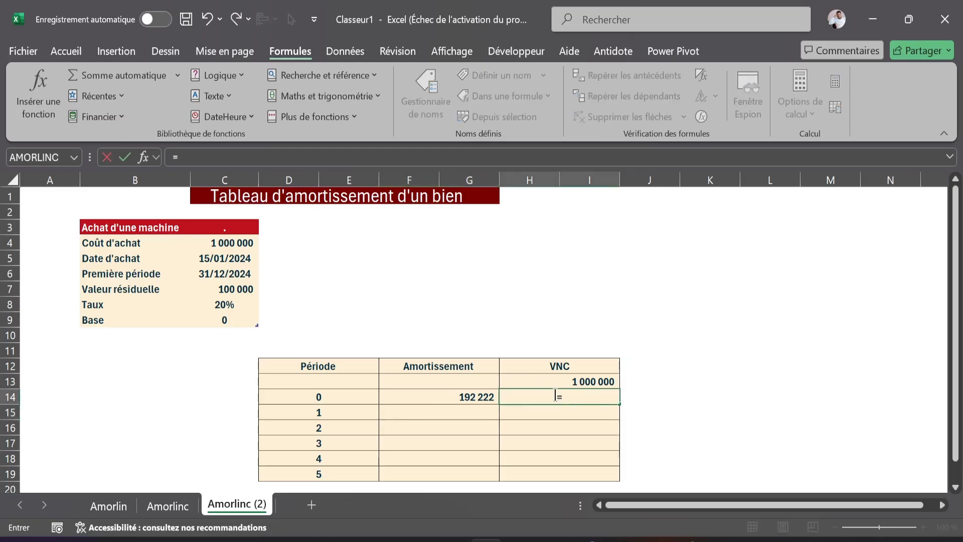
left_click(578, 381)
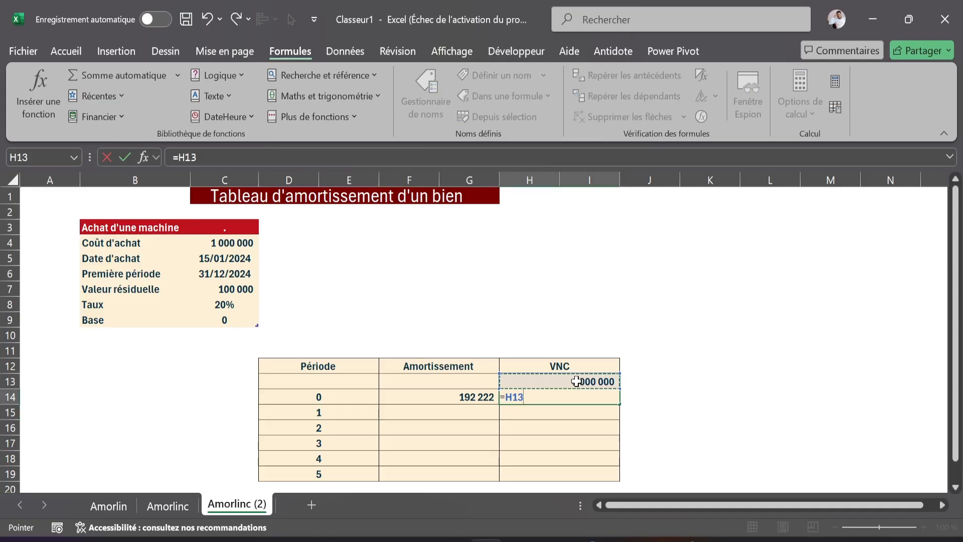
type("-")
left_click(443, 401)
key("Return")
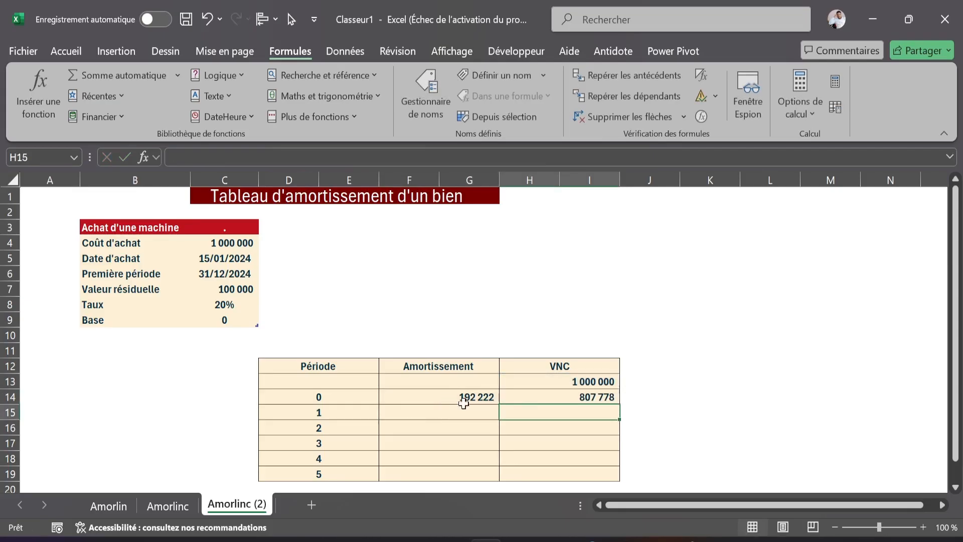
left_click(564, 396)
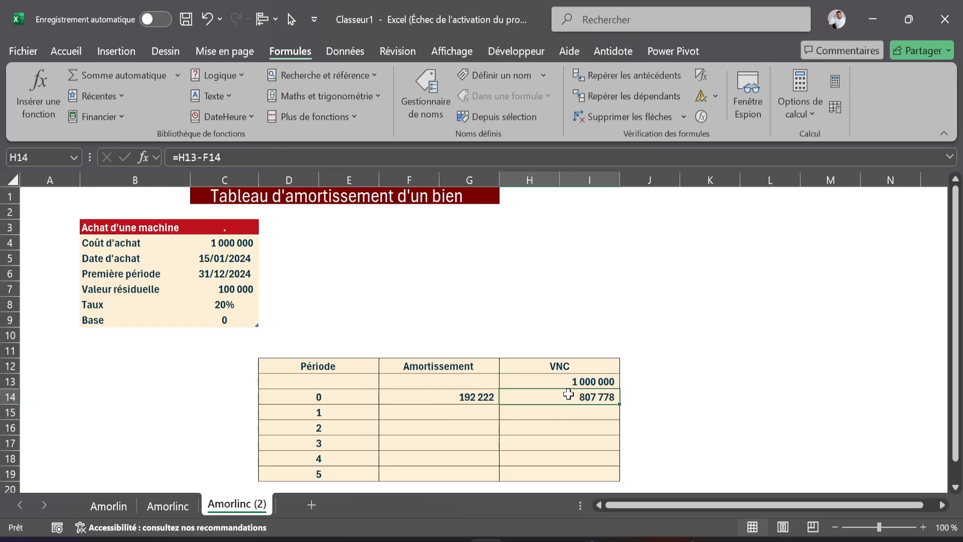
- Copy the AMORLINC formula from F14 down the Amortissement column to F19
left_click(489, 397)
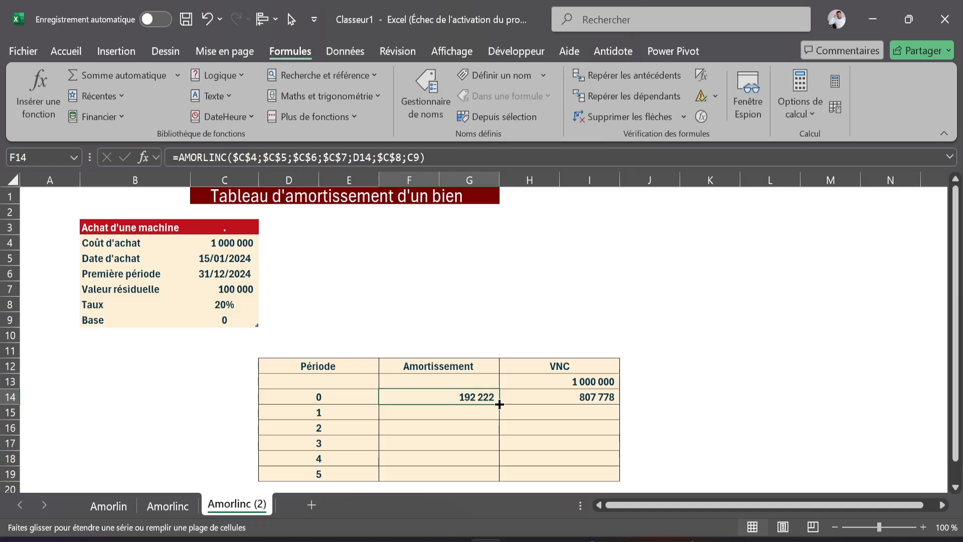
left_click_drag(499, 404, 503, 478)
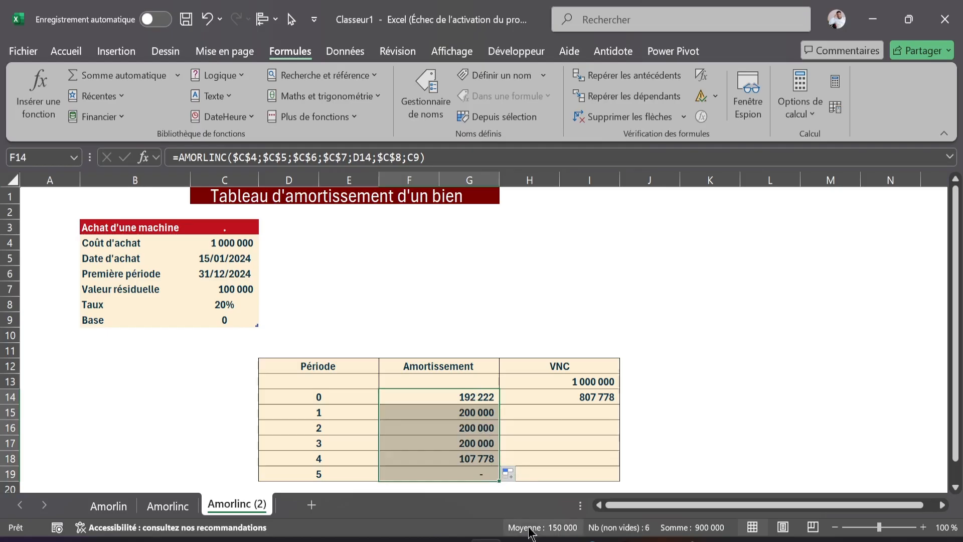
left_click_drag(720, 398, 730, 389)
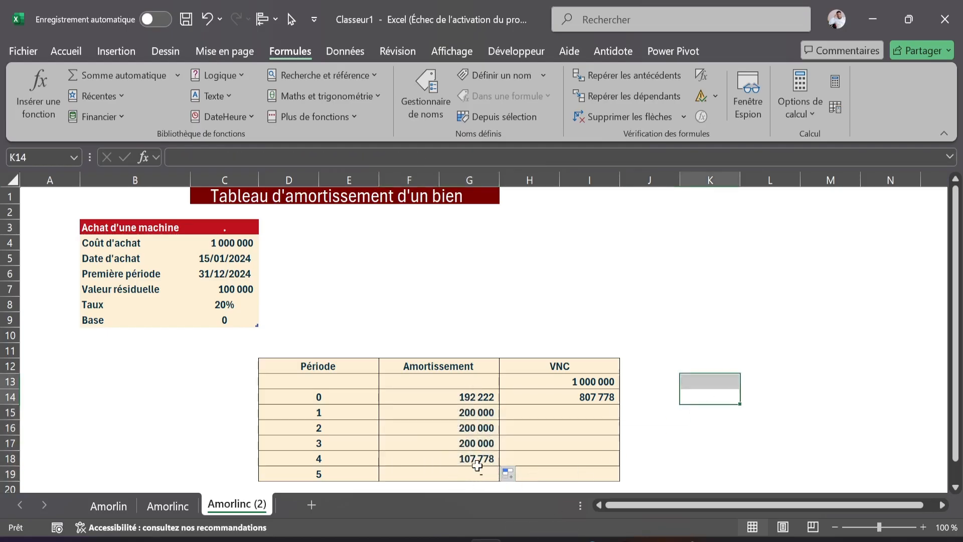
- Copy the VNC formula from H14 down to H19 and review the completed depreciation table
left_click(570, 400)
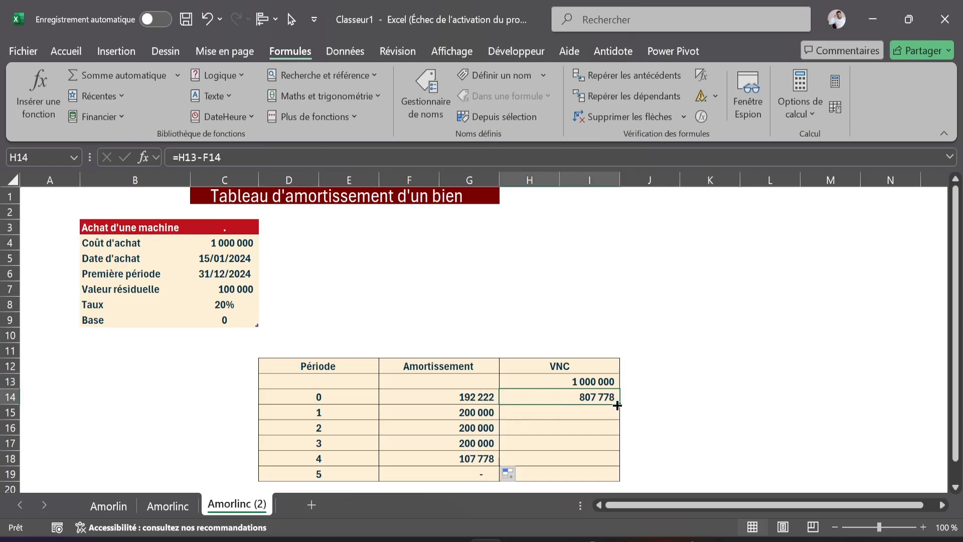
left_click_drag(617, 406, 618, 479)
left_click(673, 427)
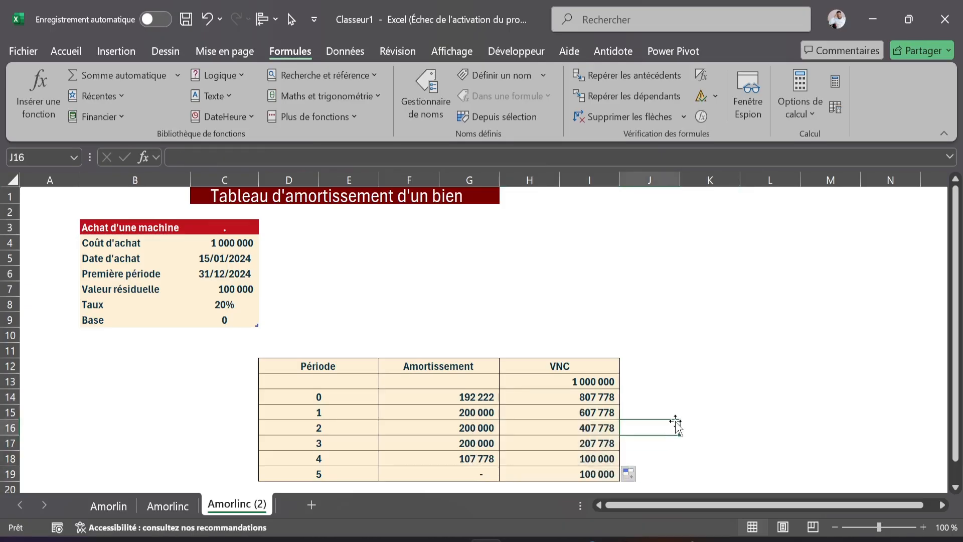
scroll(679, 396, "down", 1)
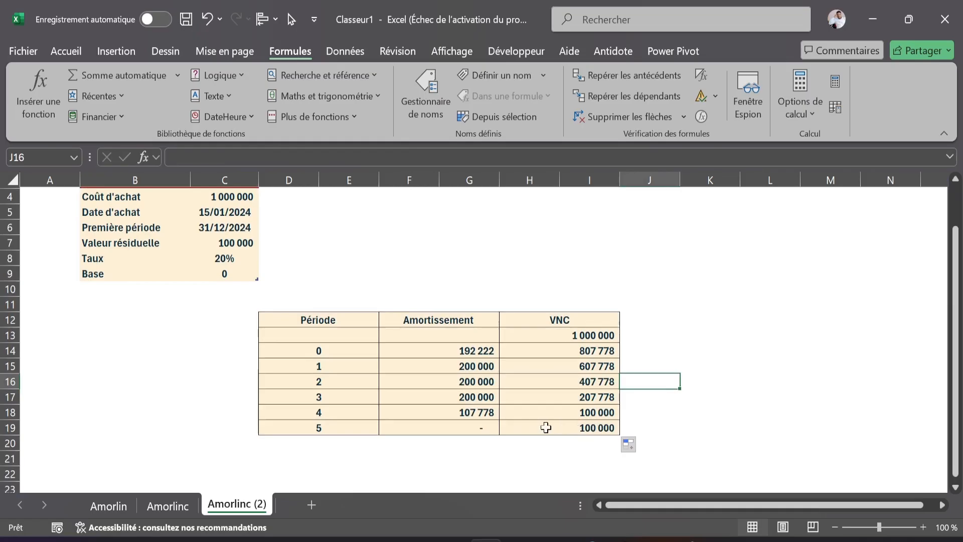
scroll(627, 416, "up", 1)
left_click(736, 351)
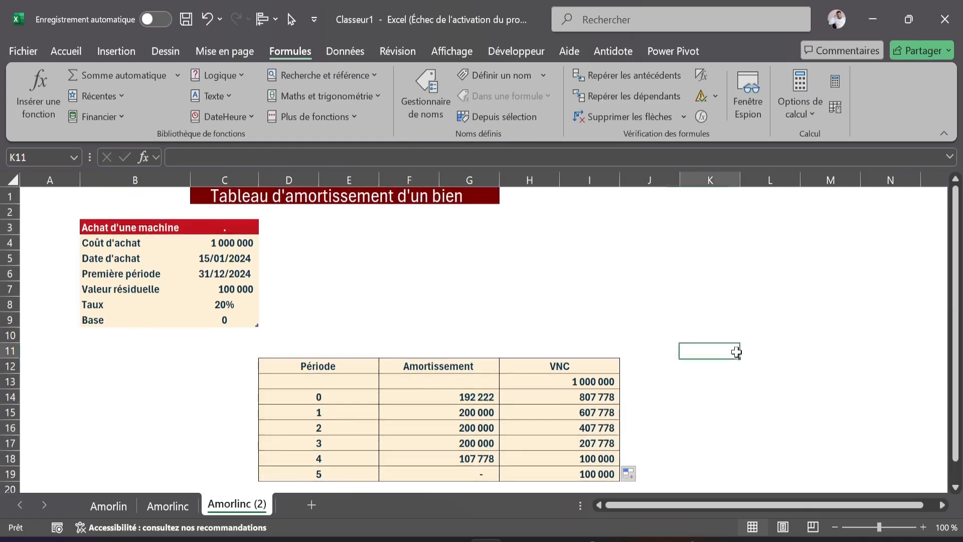